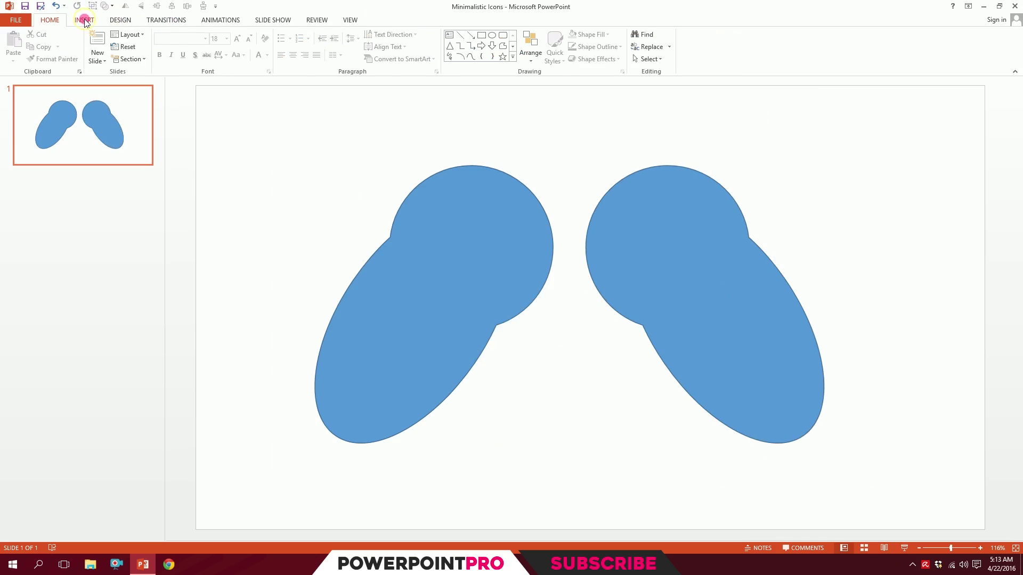
Step: Draw a rectangle bridging the two controller grips
click(182, 42)
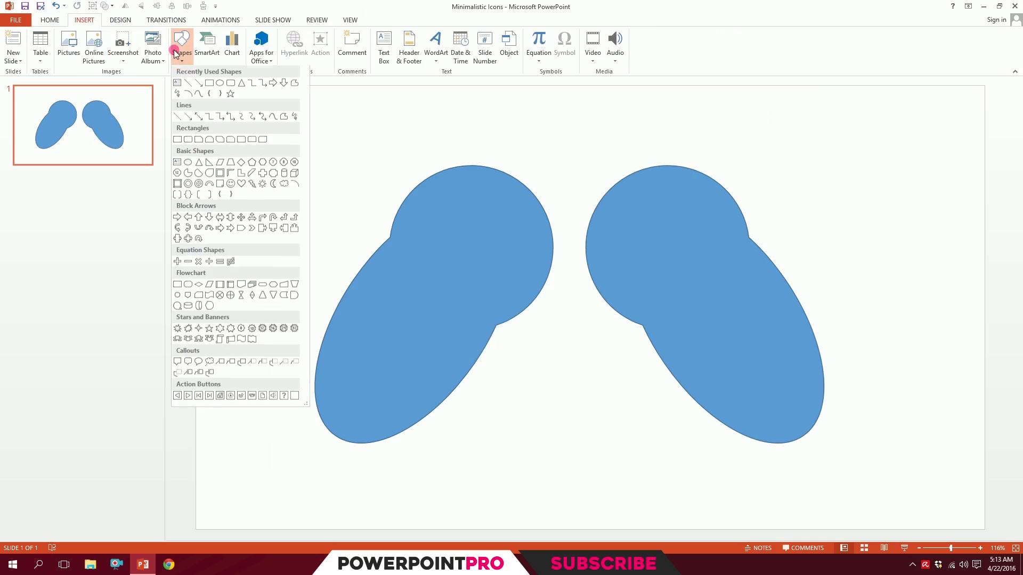
click(178, 140)
mouse_move(443, 185)
mouse_down()
mouse_move(657, 262)
mouse_move(715, 304)
mouse_move(691, 299)
mouse_move(681, 278)
mouse_up()
click(321, 153)
Step: Select the rectangle and both grips and Union them into one shape
drag(277, 120, 999, 540)
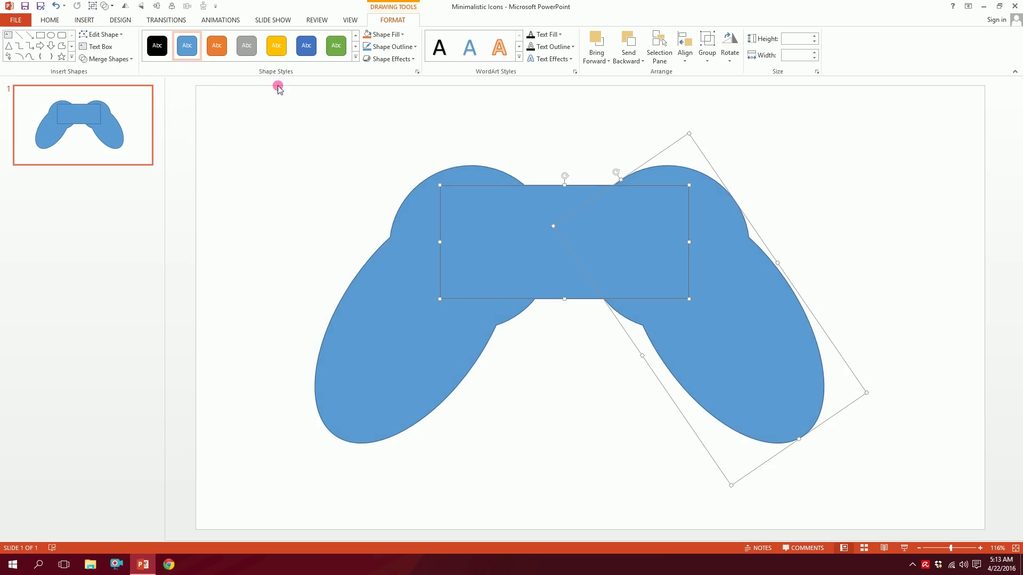
click(105, 59)
click(349, 187)
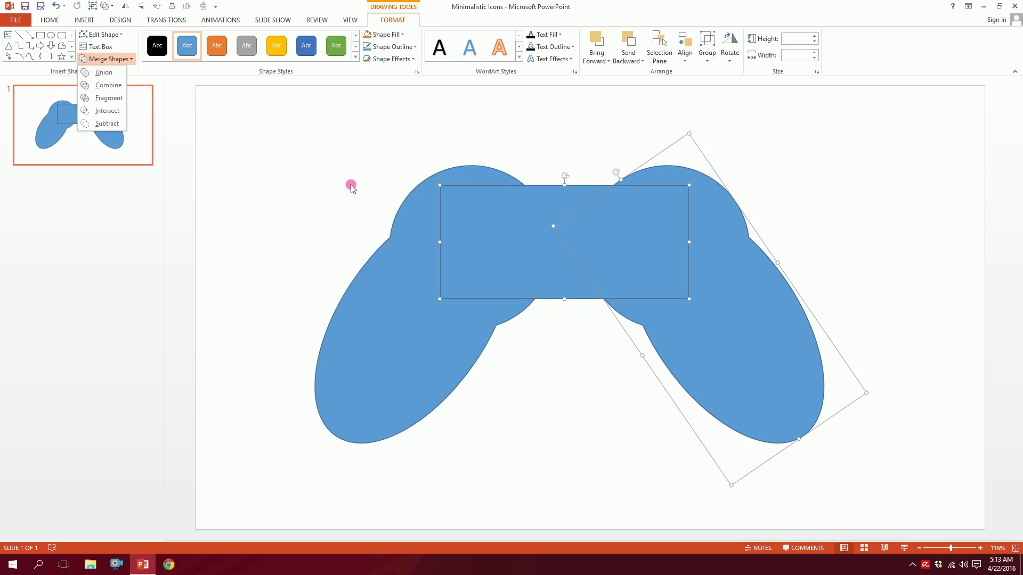
shift+click(400, 230)
click(108, 60)
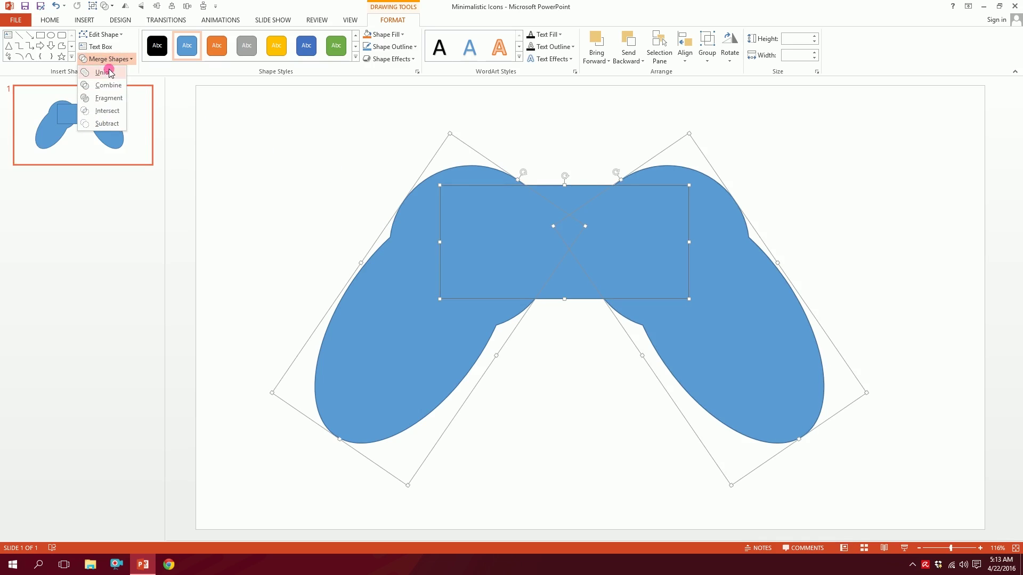
click(107, 75)
Step: Shift the merged controller silhouette slightly right and reselect it
click(539, 157)
drag(580, 242, 623, 303)
click(280, 118)
click(498, 292)
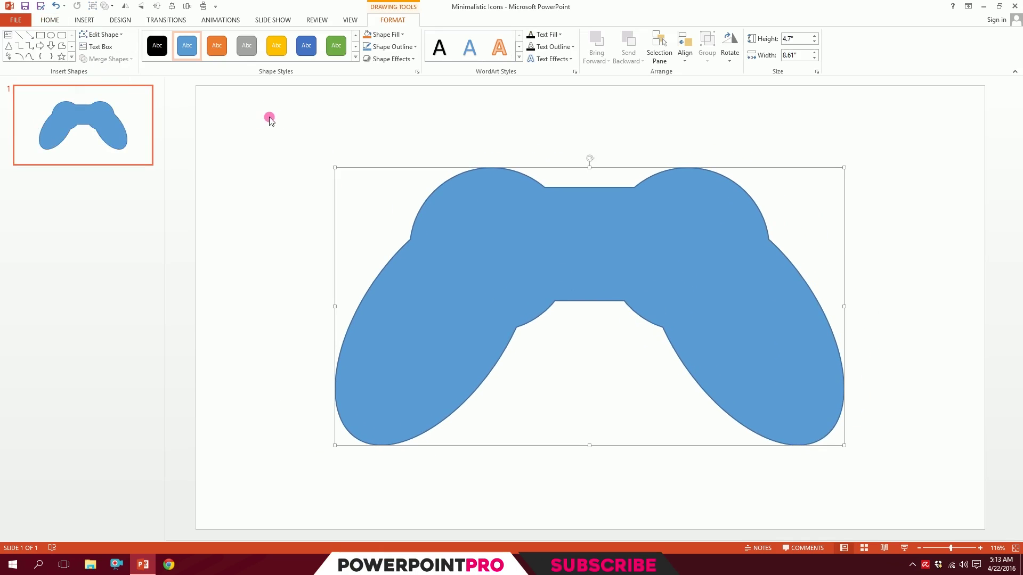
Step: Remove the controller's blue fill in the Format Shape pane
click(418, 72)
click(894, 149)
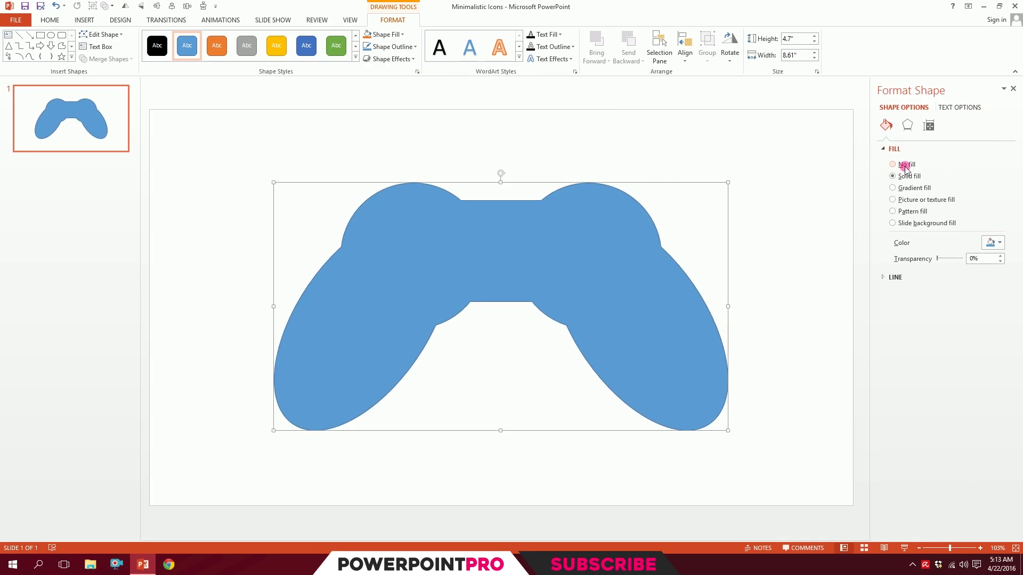
click(905, 166)
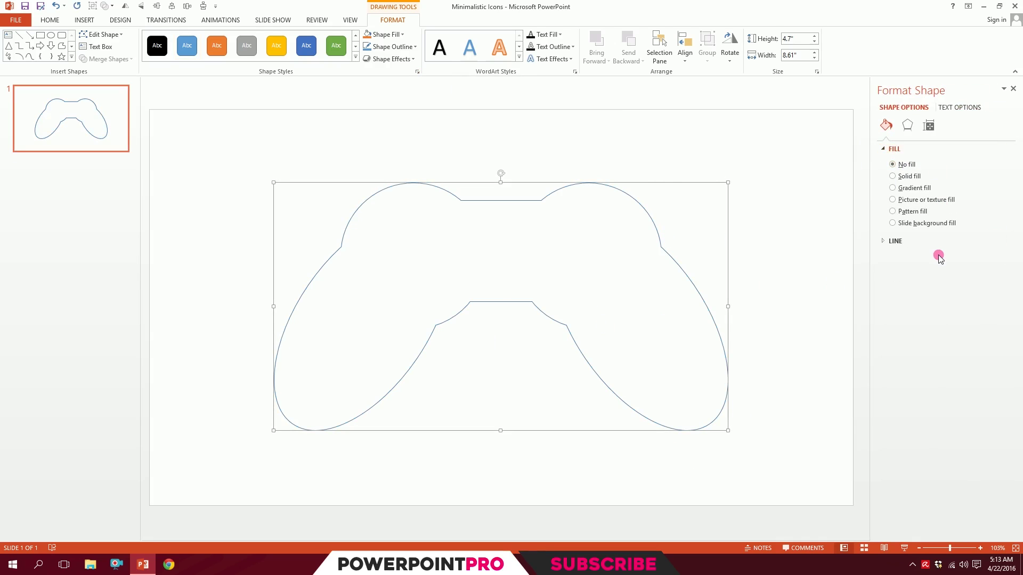
Step: Give the outline 8 pt width, Black Text 1 Lighter 15% colour, and round caps and joins
click(895, 240)
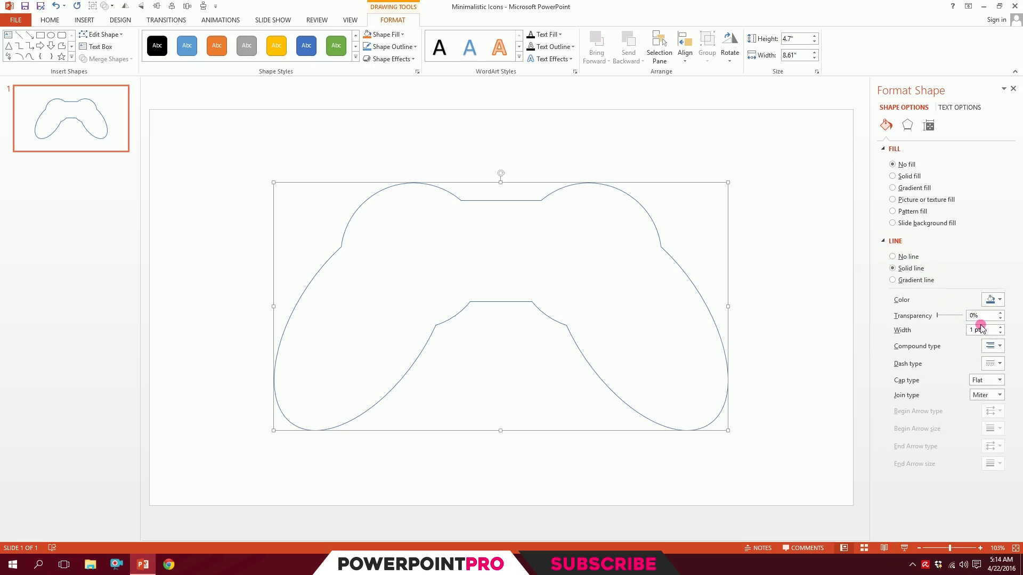
click(1000, 328)
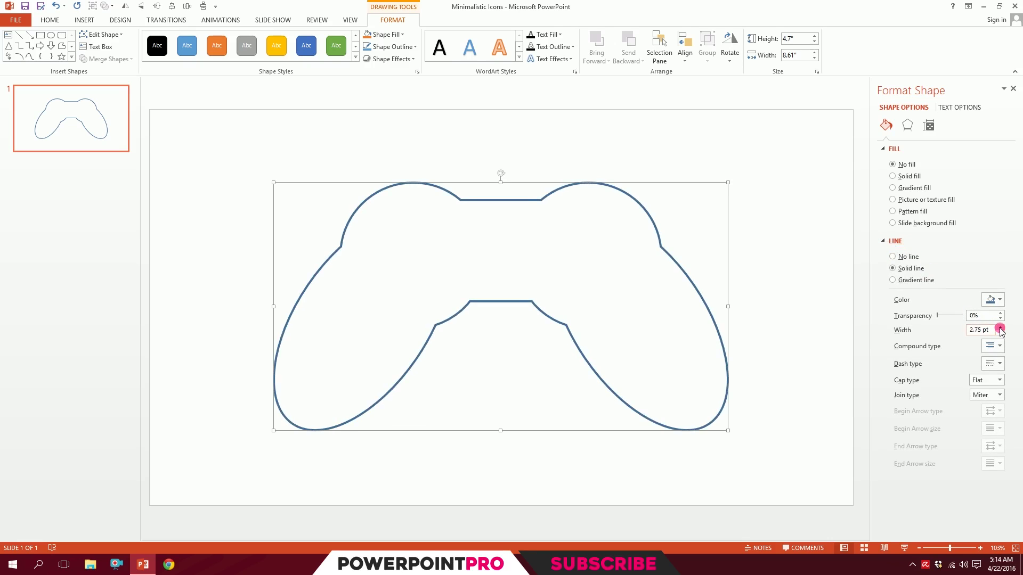
click(1000, 328)
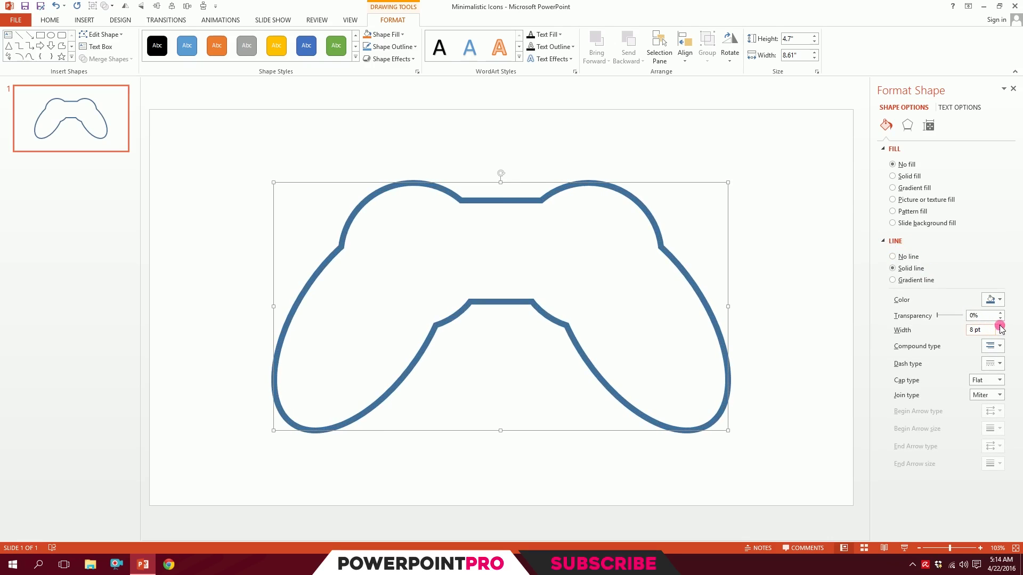
click(997, 299)
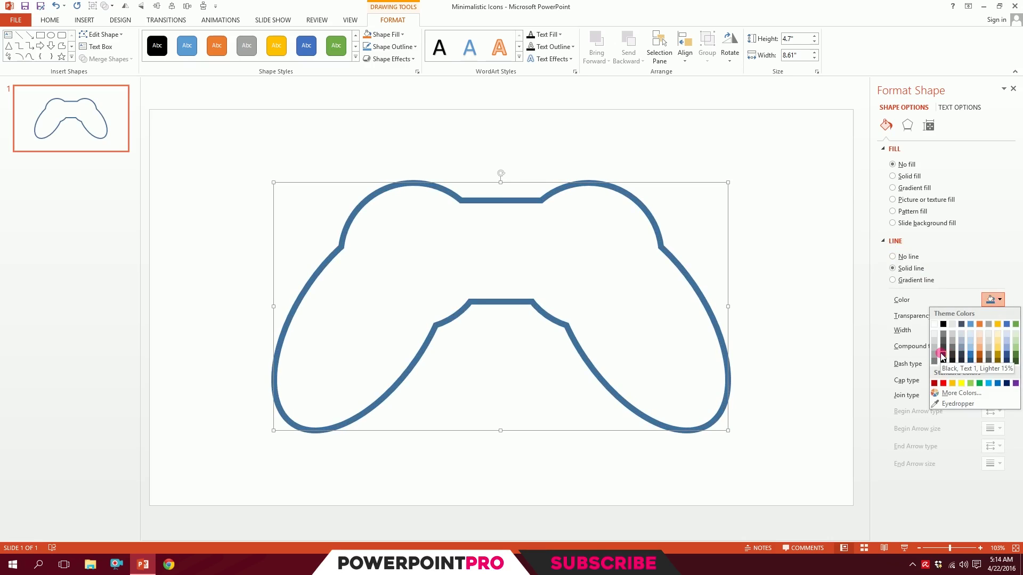
click(942, 357)
click(995, 382)
click(989, 401)
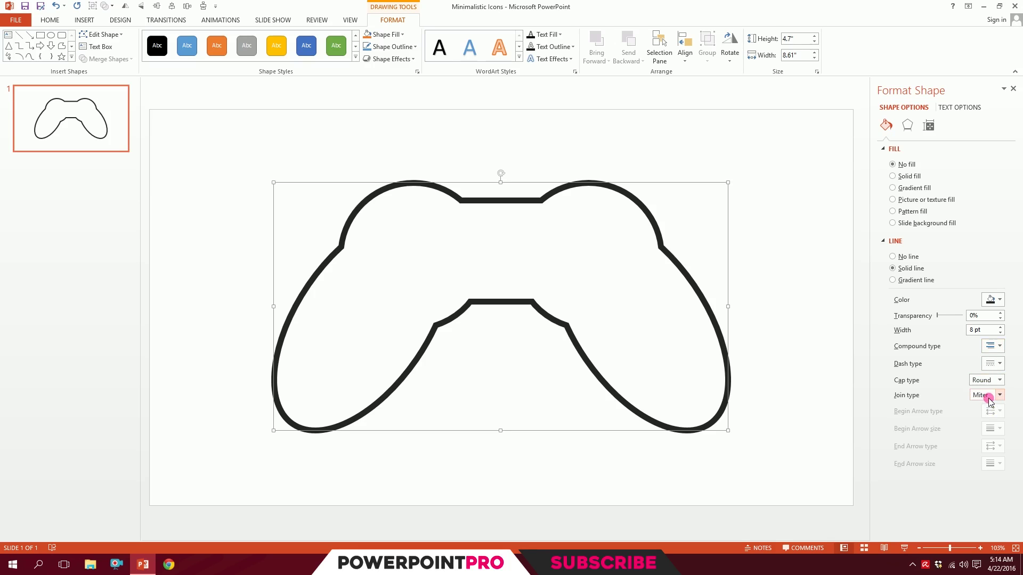
click(989, 399)
click(985, 405)
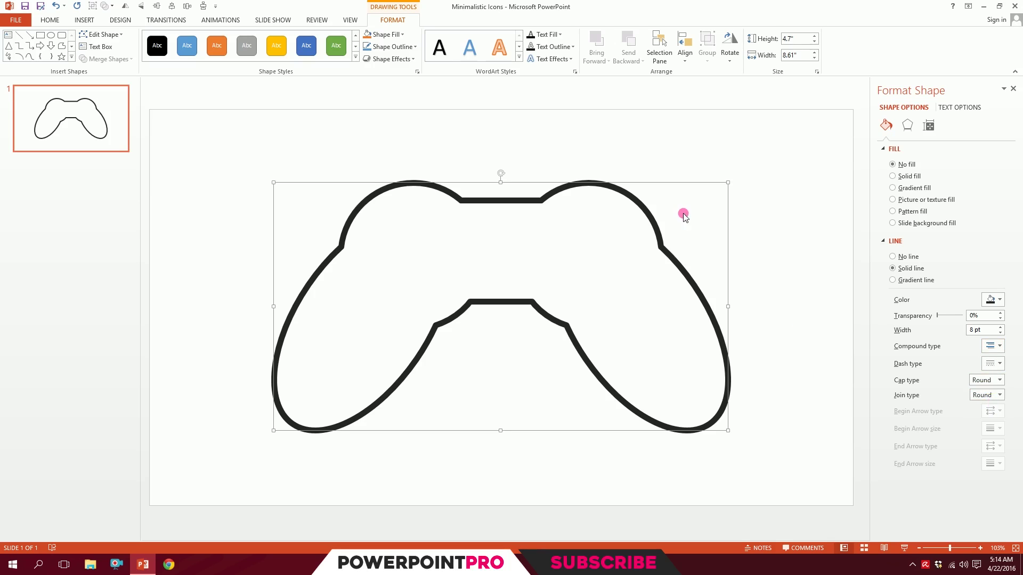
click(686, 157)
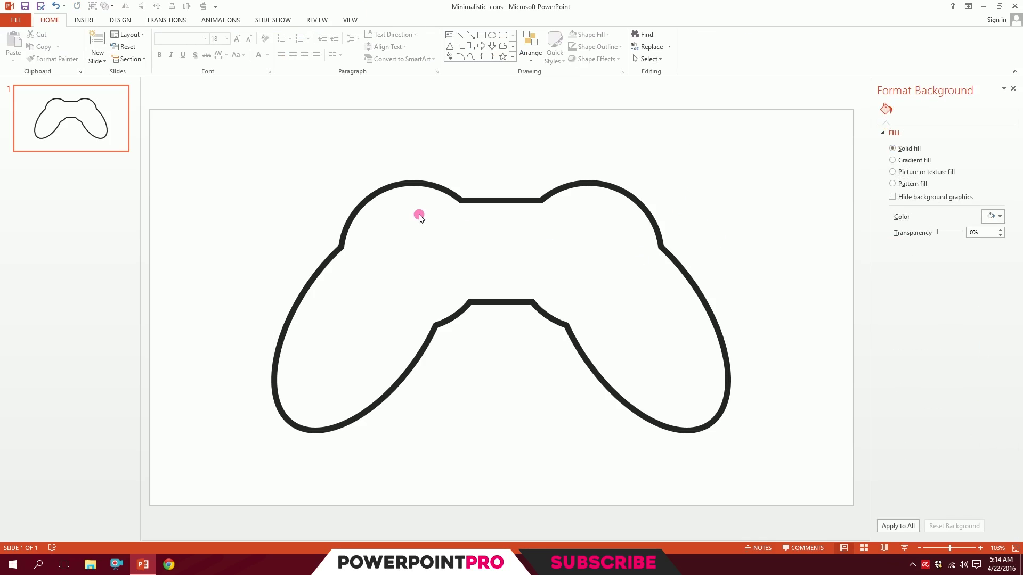
Step: Draw a large 4.58-inch circle over the controller's left grip
click(84, 19)
click(181, 48)
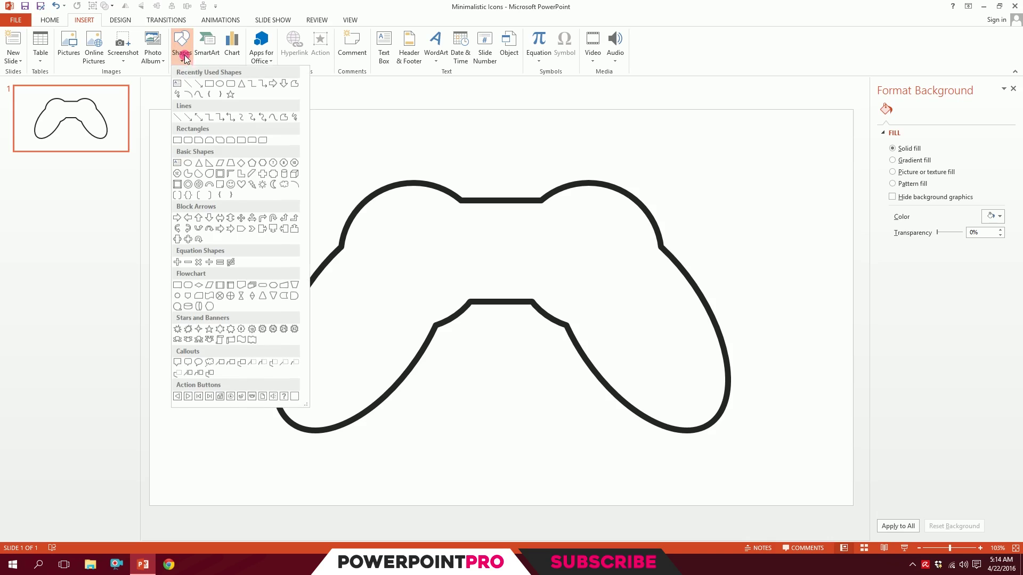
click(189, 162)
drag(171, 127, 405, 339)
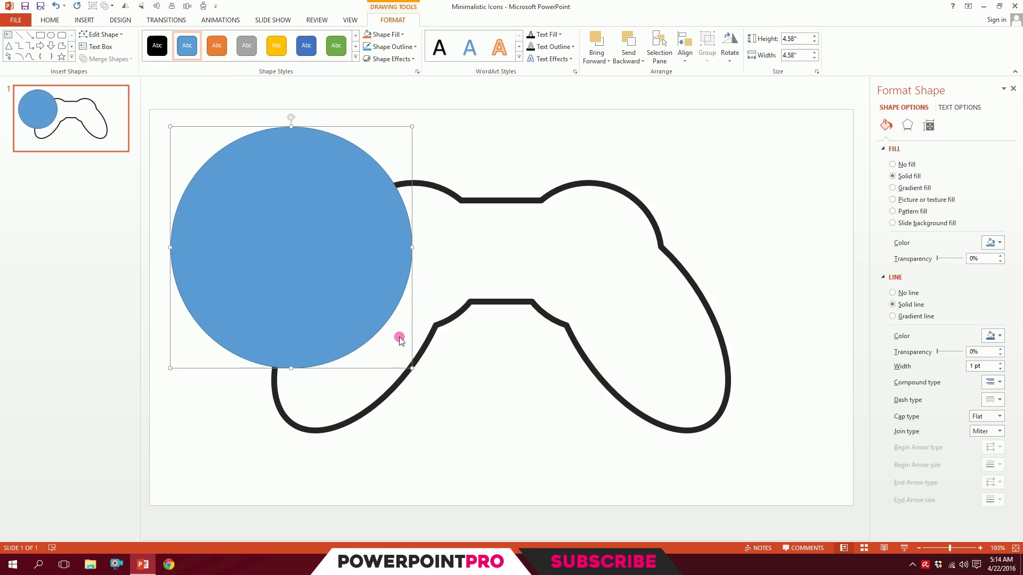
Step: Duplicate the circle, shrink the copy to 3.8 inches and centre it inside the first
drag(310, 258, 575, 260)
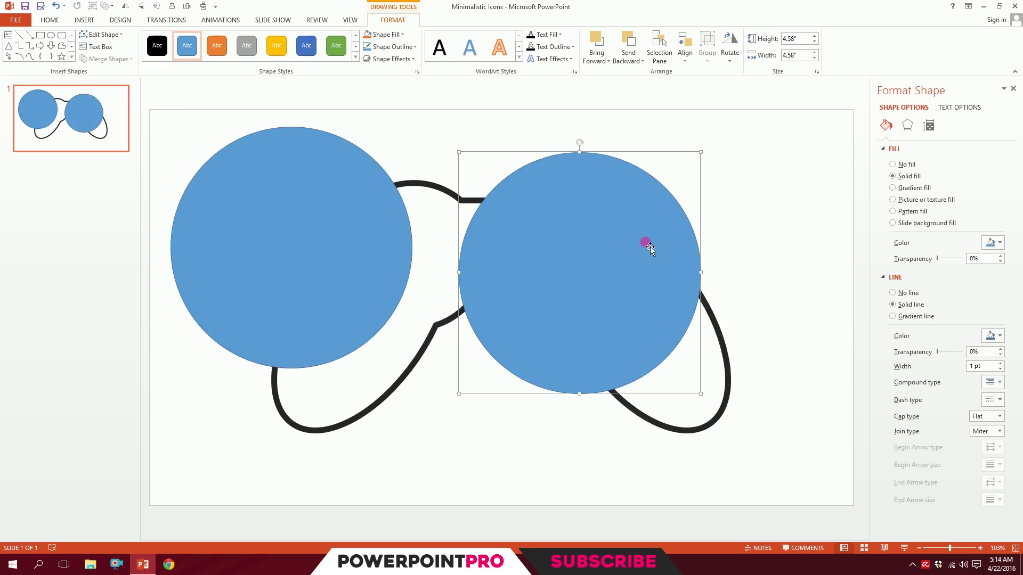
drag(702, 152, 686, 168)
drag(576, 325, 302, 294)
drag(415, 139, 405, 147)
drag(326, 235, 316, 235)
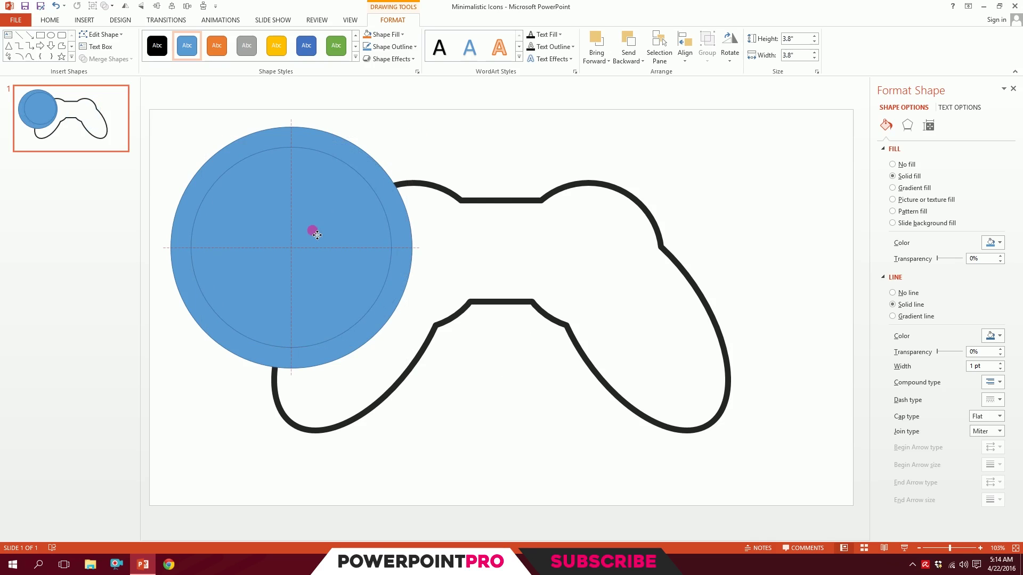
Step: Copy the controller's outline format onto the inner and big circles with Format Painter
click(433, 143)
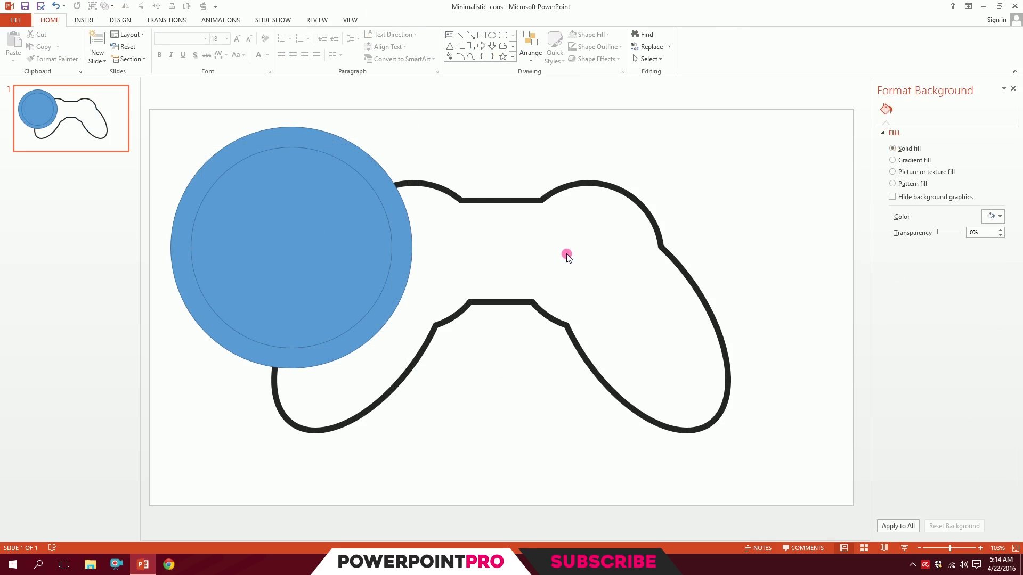
click(733, 373)
click(52, 21)
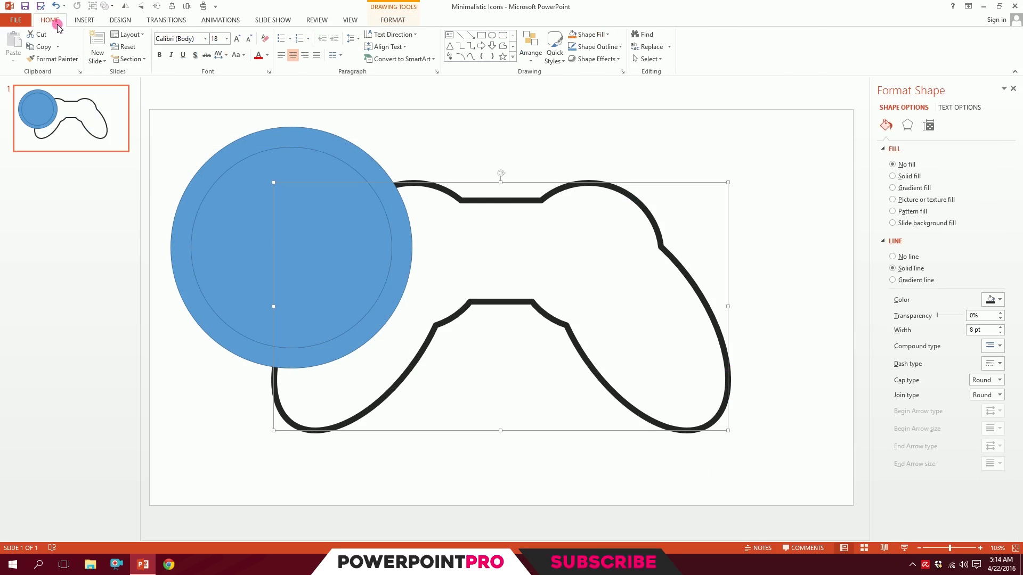
click(52, 60)
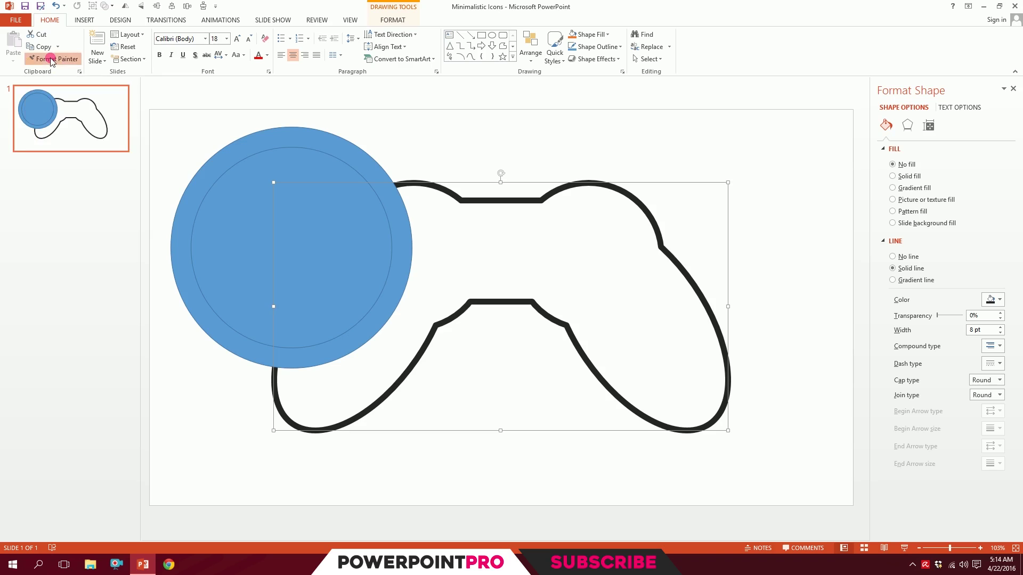
click(267, 164)
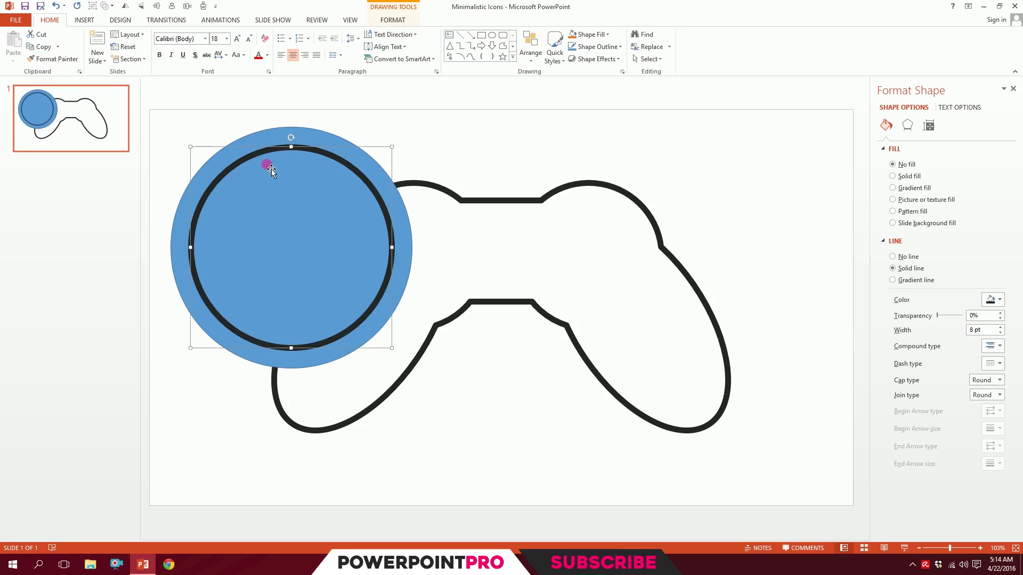
click(471, 205)
click(64, 59)
click(329, 136)
click(450, 148)
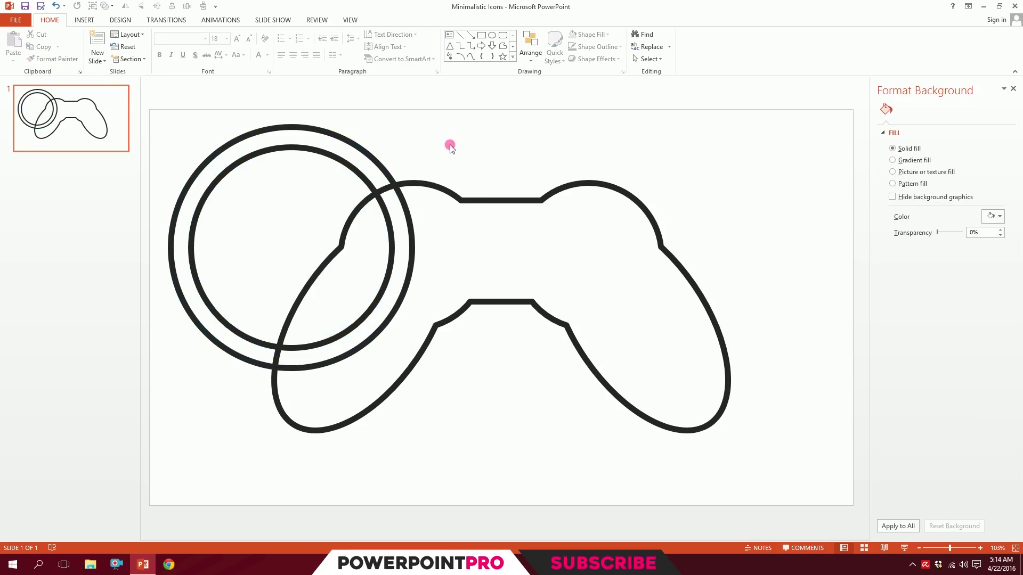
Step: Move both circles together onto the controller's right half
drag(462, 105, 145, 407)
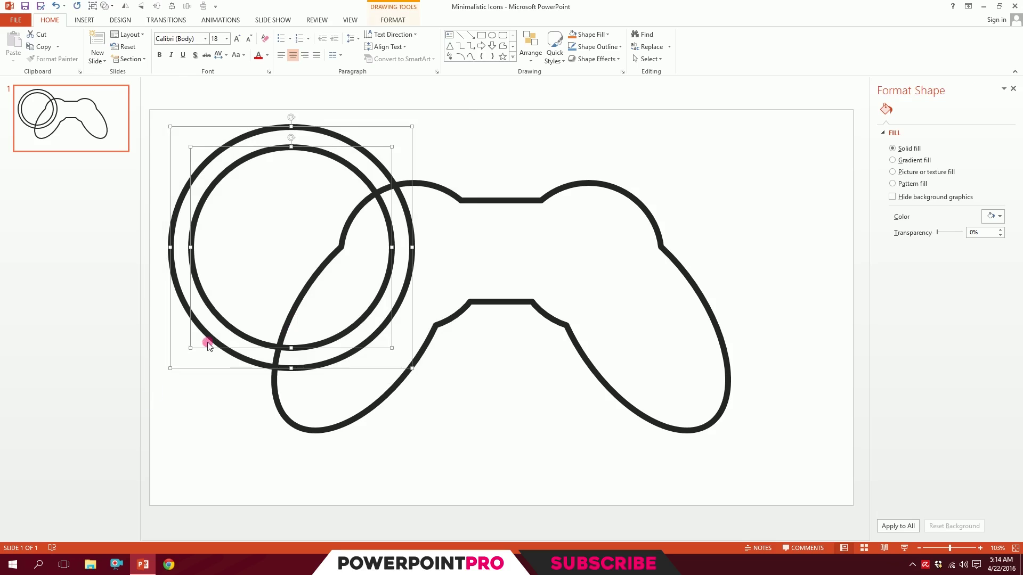
drag(221, 352, 507, 446)
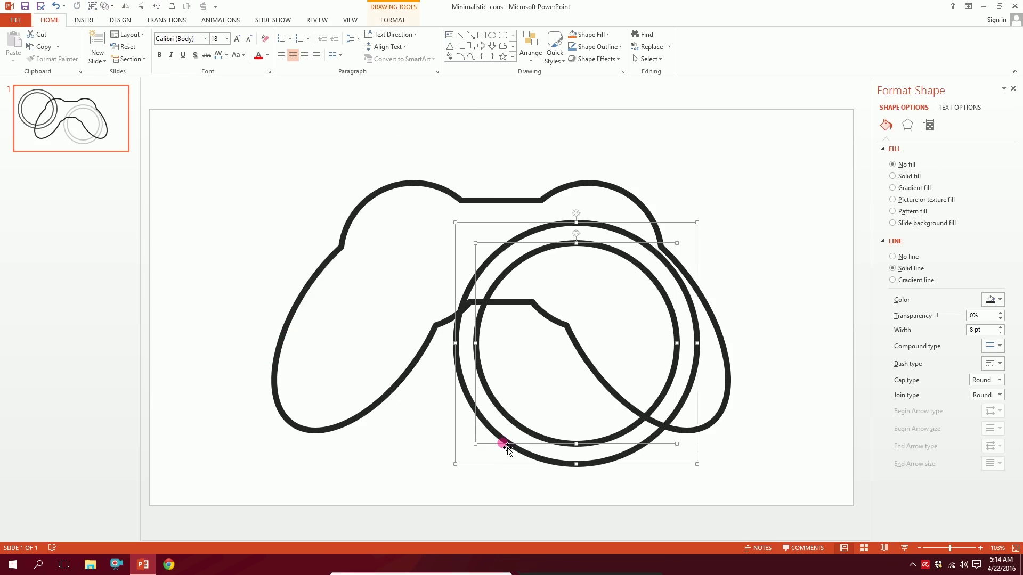
click(477, 146)
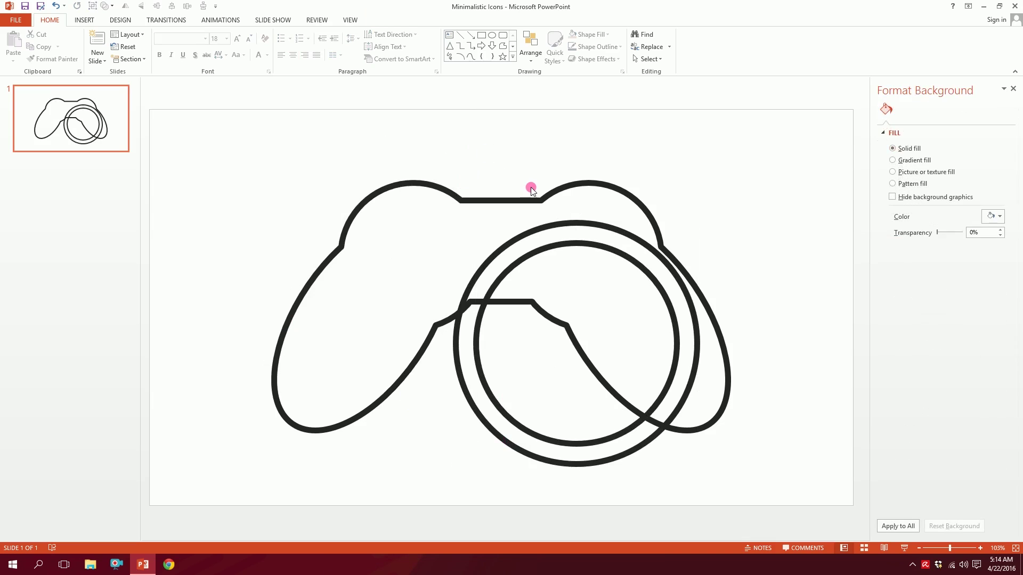
Step: Fill the outer circle white and the inner circle black
click(558, 226)
click(599, 26)
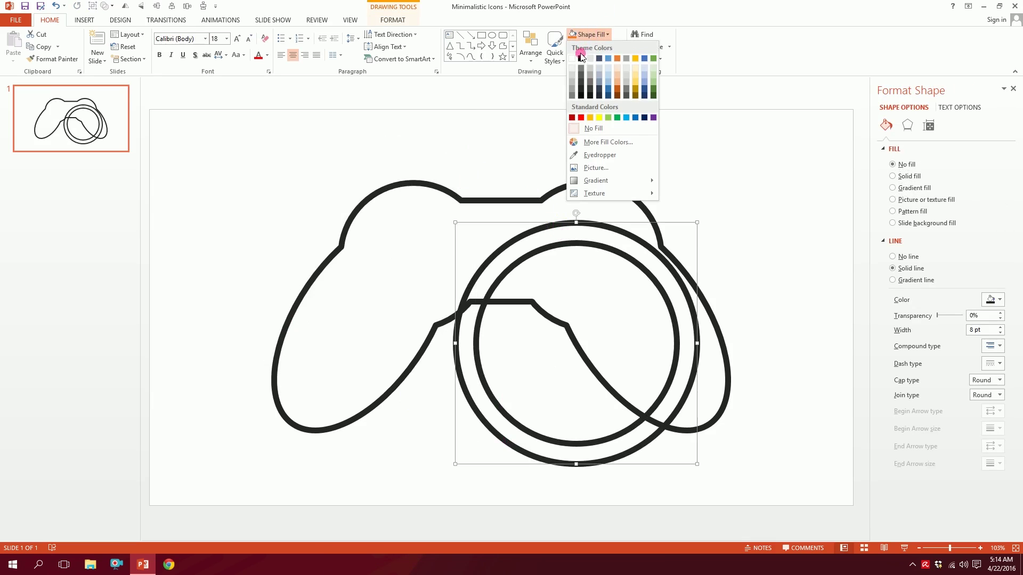
click(577, 81)
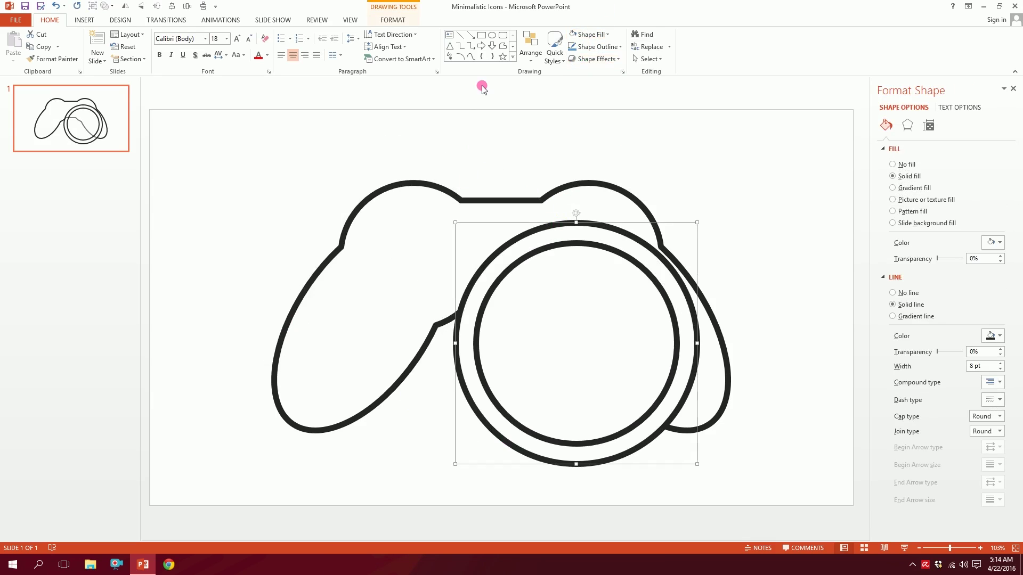
click(551, 249)
click(592, 37)
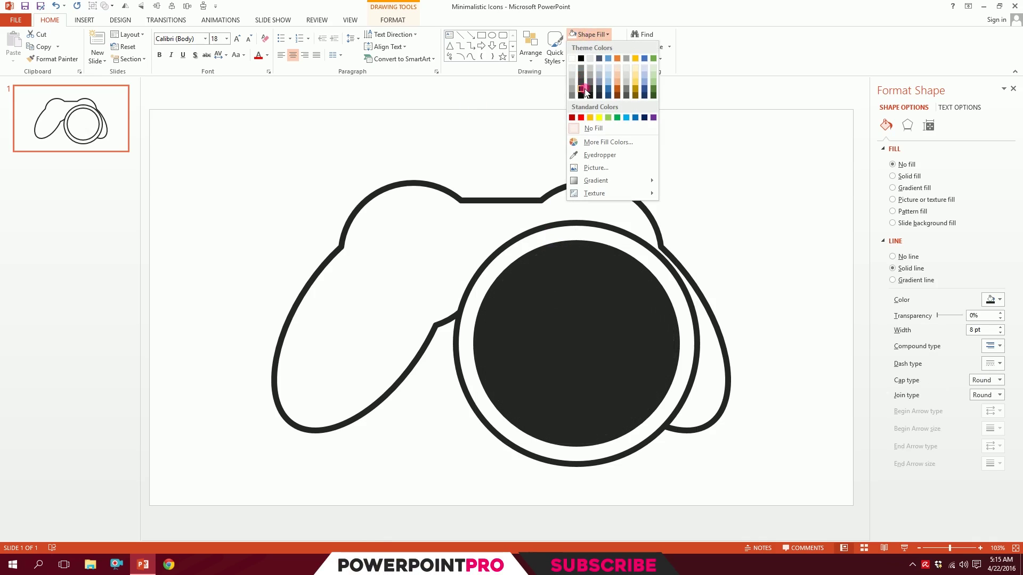
click(585, 91)
click(406, 119)
Step: Group the two circles and shrink the group onto the controller's left
drag(382, 114, 709, 507)
right_click(590, 337)
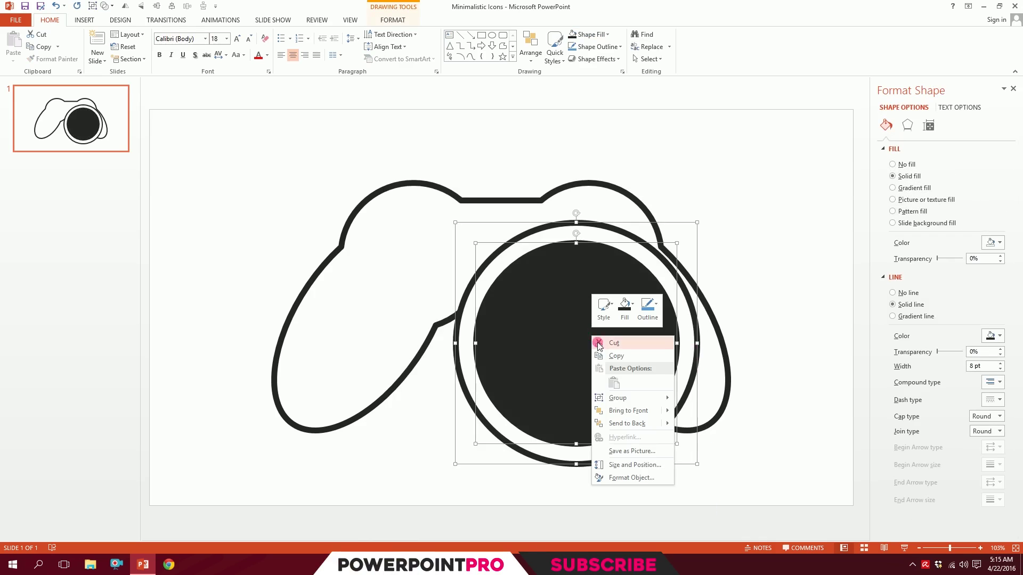
mouse_move(623, 399)
click(709, 398)
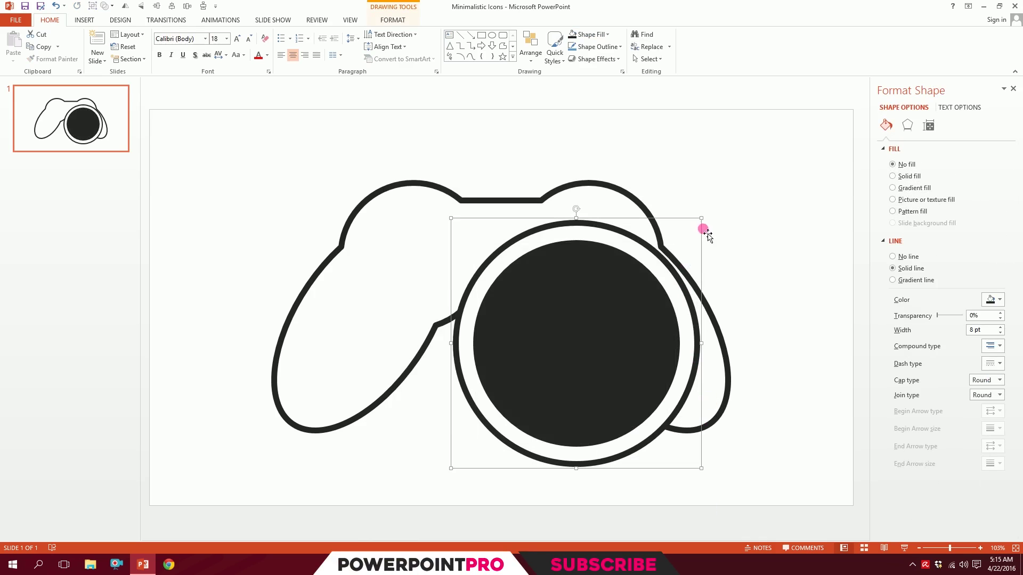
drag(706, 222, 450, 293)
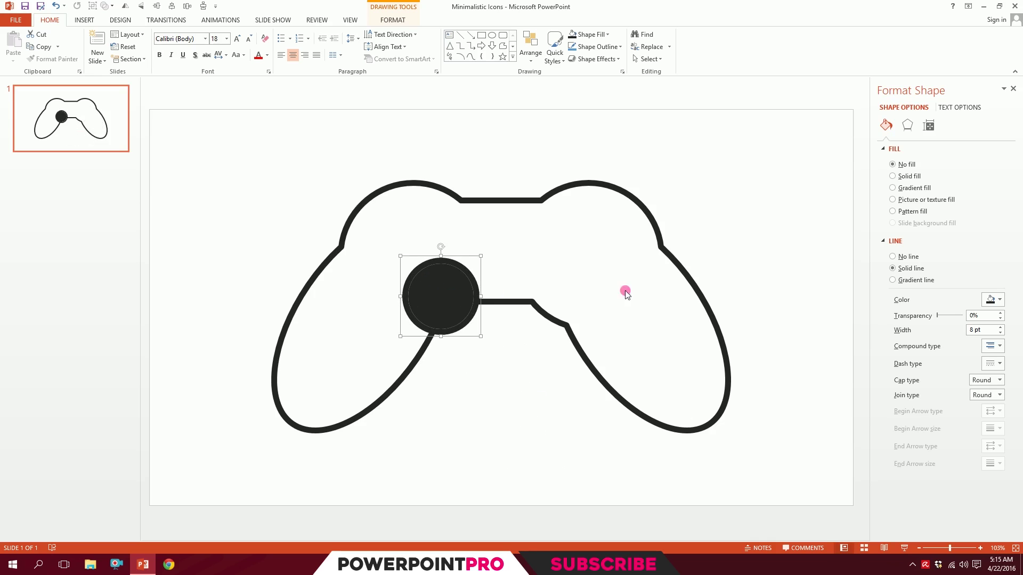
Step: Thin the thumbstick outline to 6 pt and nudge it slightly down and right
click(1000, 334)
click(1000, 334)
click(1000, 333)
click(1000, 333)
click(1000, 333)
click(1000, 333)
click(1000, 334)
click(1000, 333)
click(1000, 333)
click(1000, 333)
click(1001, 333)
click(1000, 333)
click(1000, 334)
click(1000, 334)
drag(463, 308, 453, 315)
Step: Shrink the inner filled circle and set the outer ring's outline to 5.5 pt
click(475, 381)
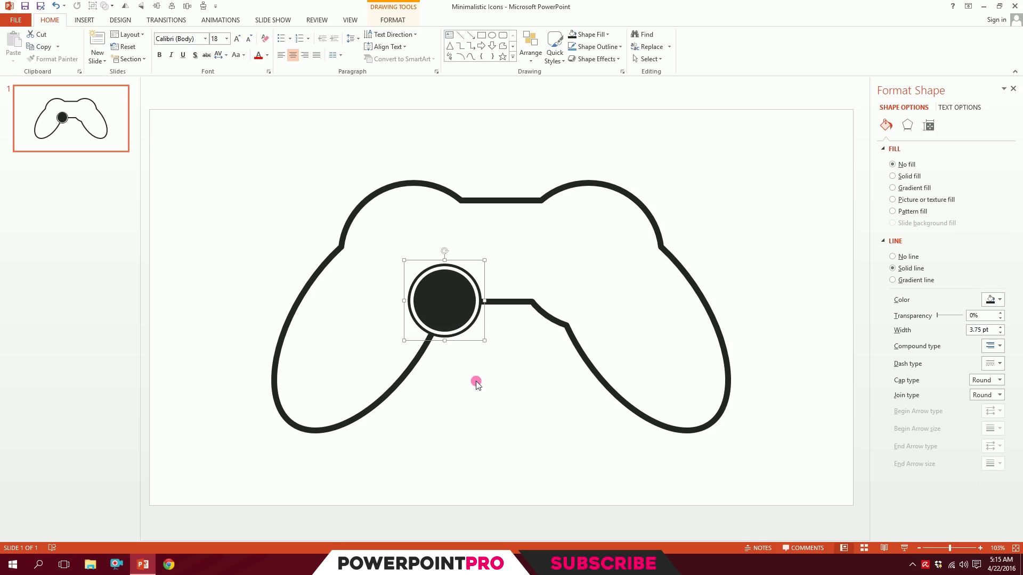
click(471, 324)
drag(474, 331, 472, 329)
click(479, 363)
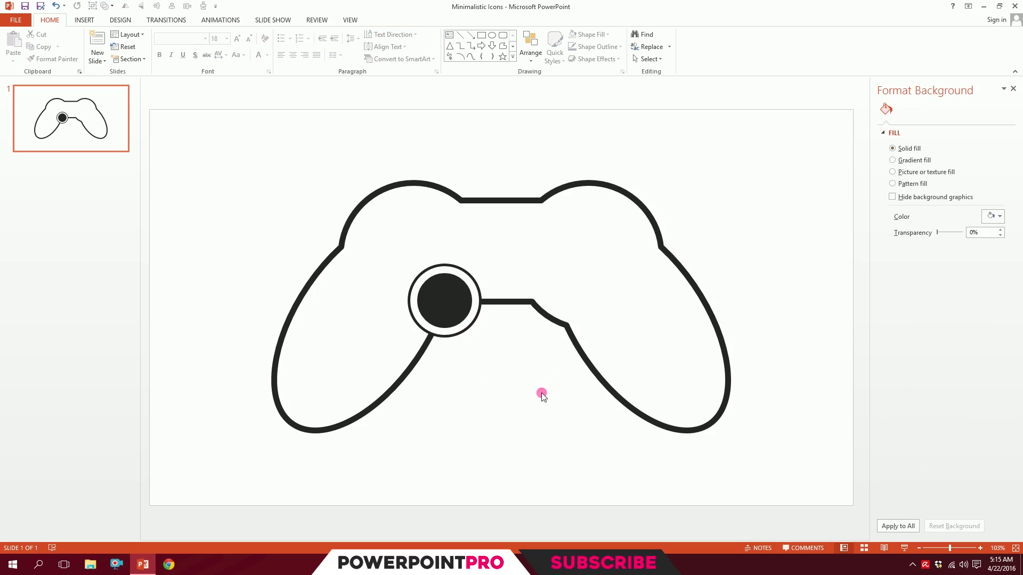
click(482, 302)
click(1000, 364)
click(1000, 364)
click(431, 381)
Step: Copy the thumbstick to the right as a second thumbstick, nudged slightly left
drag(550, 420, 373, 255)
drag(447, 309, 565, 312)
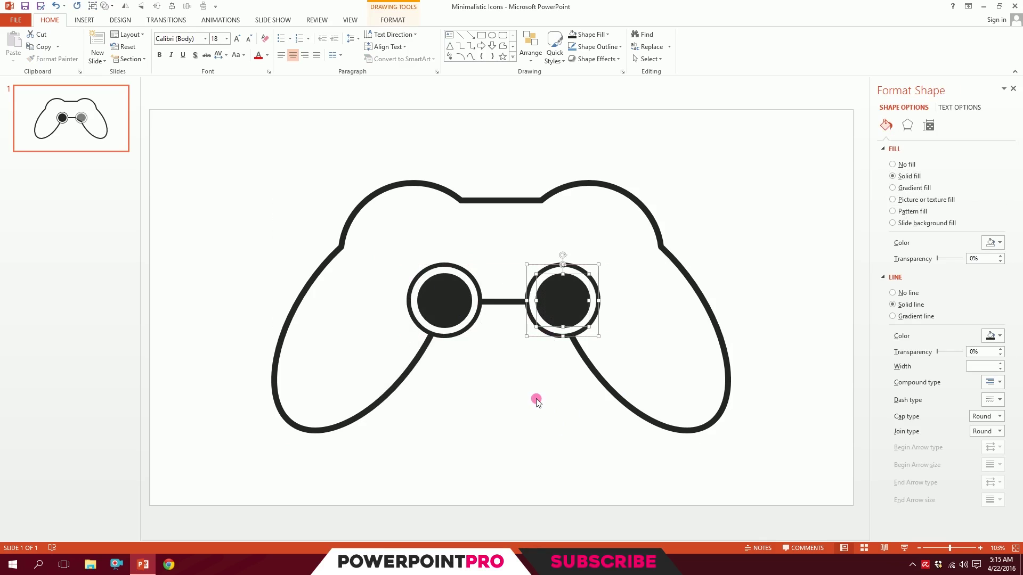
key(Left)
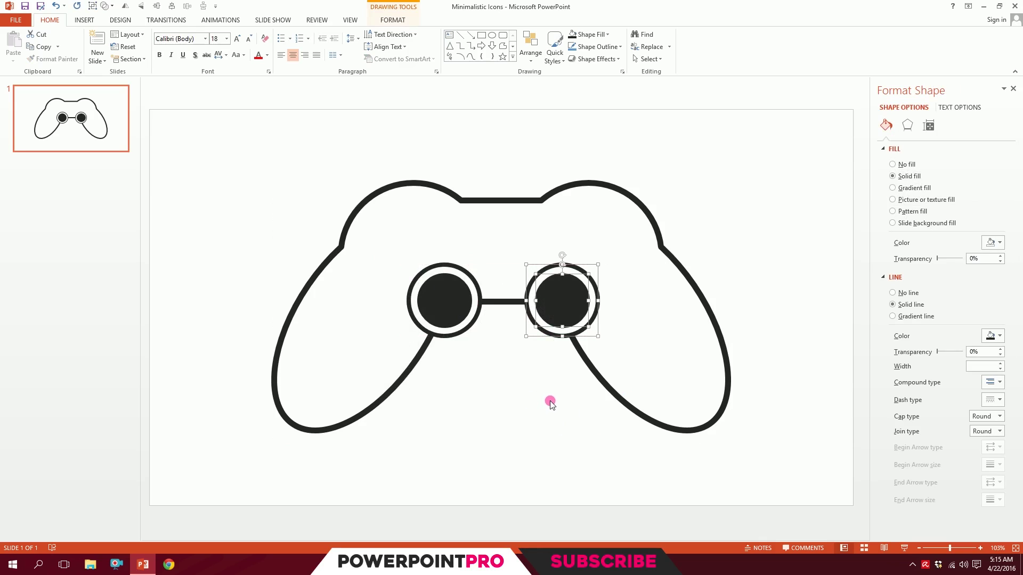
key(Left)
click(553, 164)
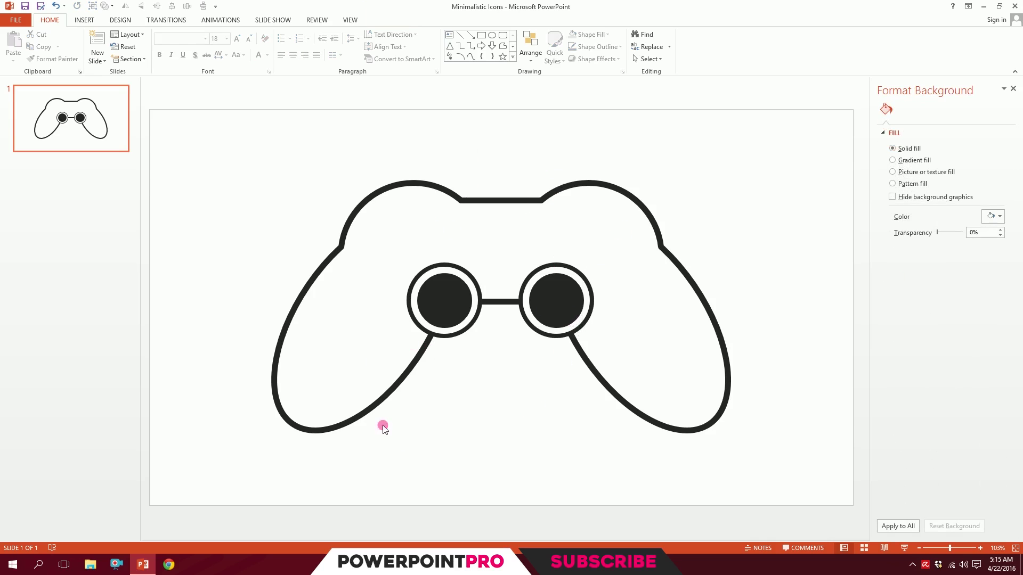
Step: Move both thumbsticks down slightly
drag(285, 124, 685, 434)
key(Down)
key(Down)
key(Down)
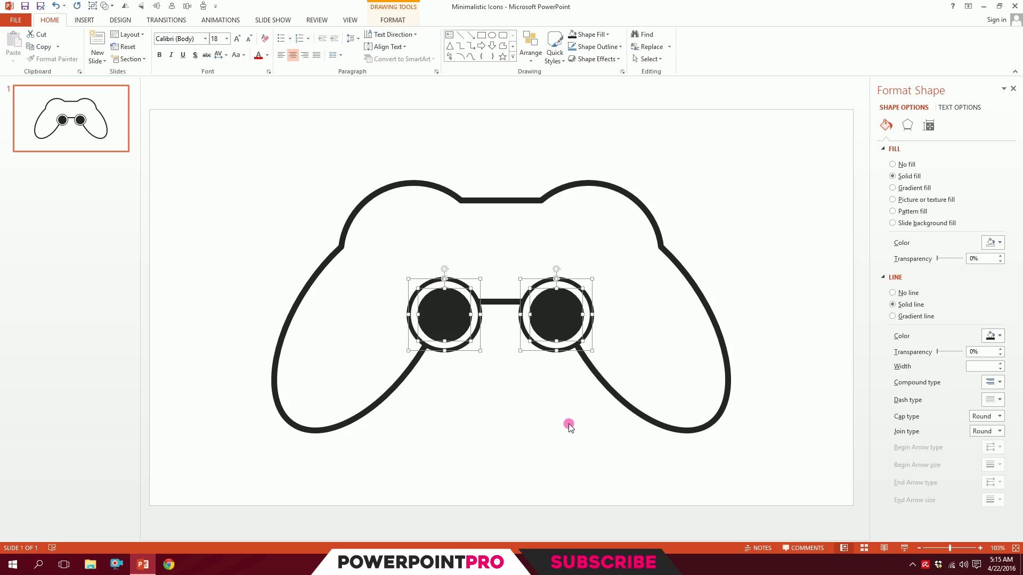
click(568, 425)
Step: Draw a large circle at the slide's top-left
click(84, 20)
click(181, 41)
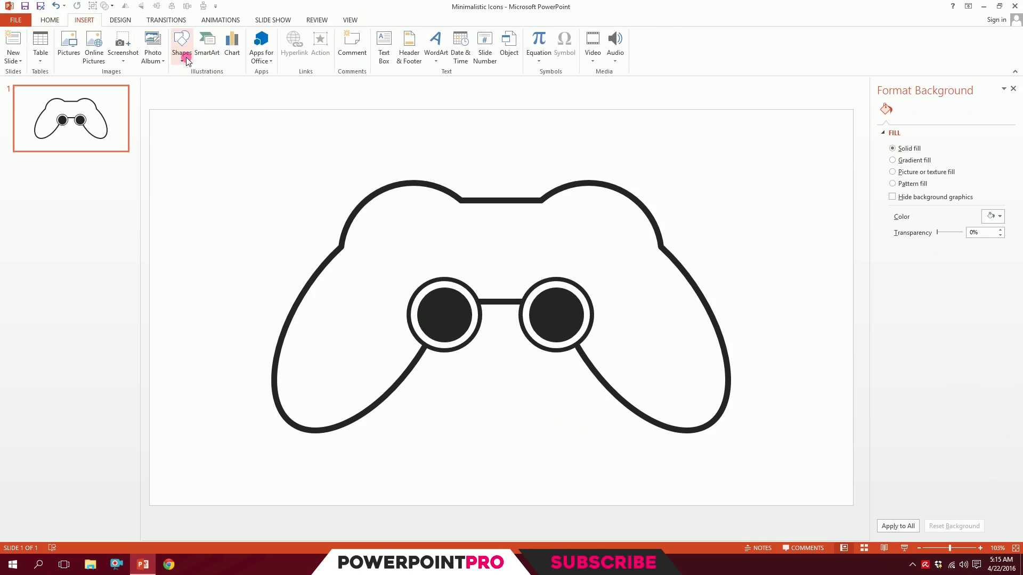
click(186, 163)
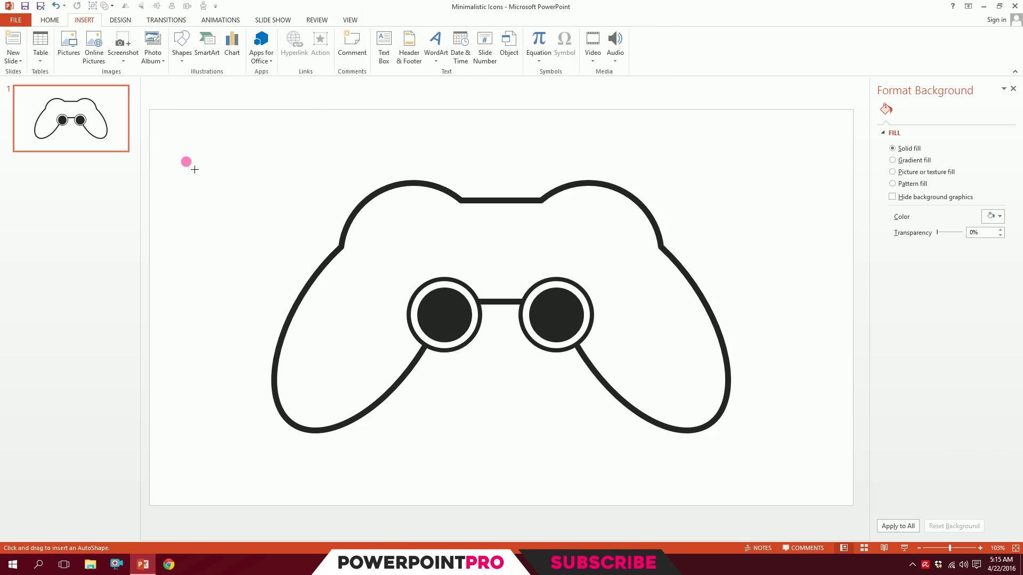
drag(163, 111, 387, 282)
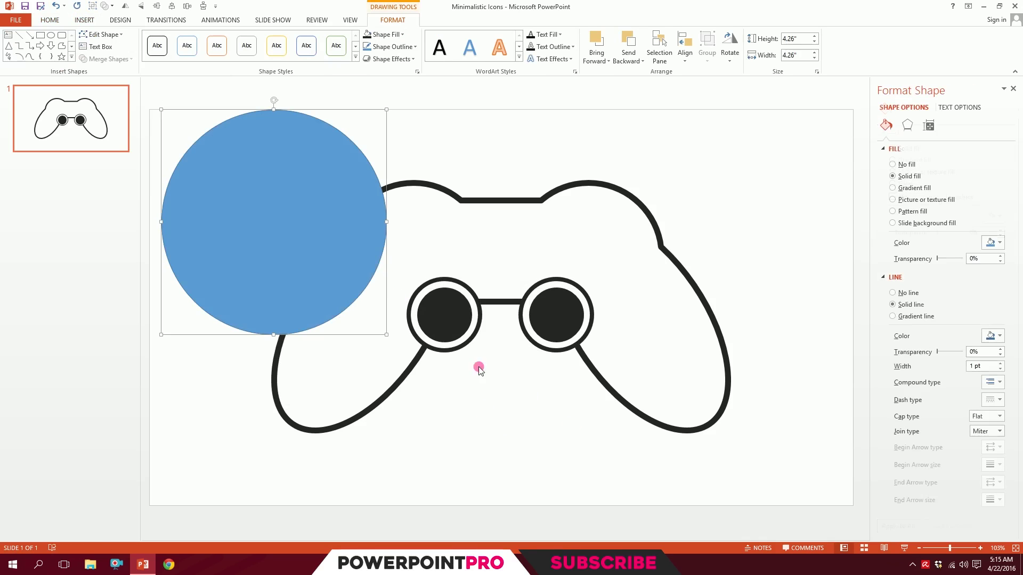
Step: Draw a plus shape centred over the circle
click(84, 20)
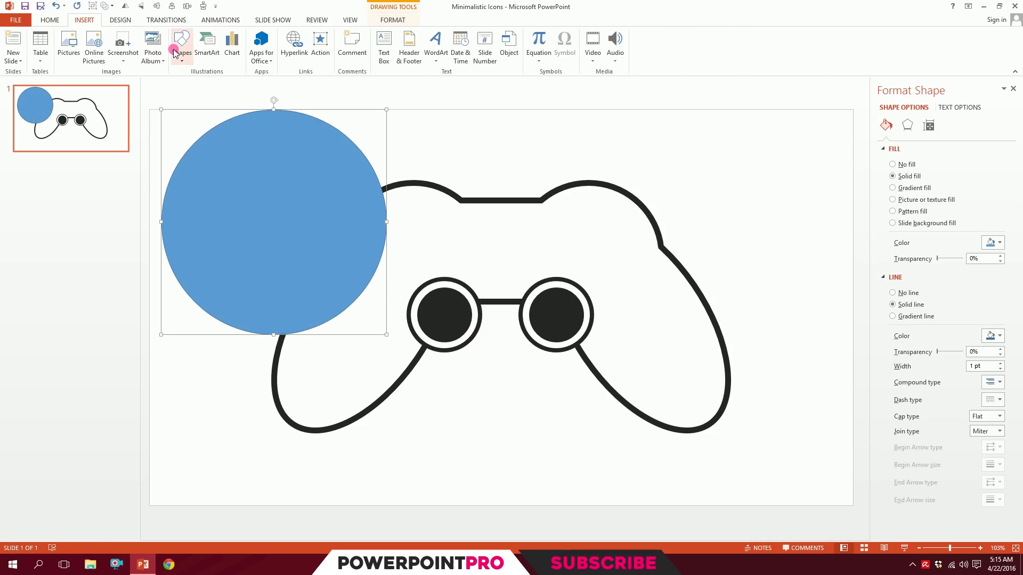
click(182, 43)
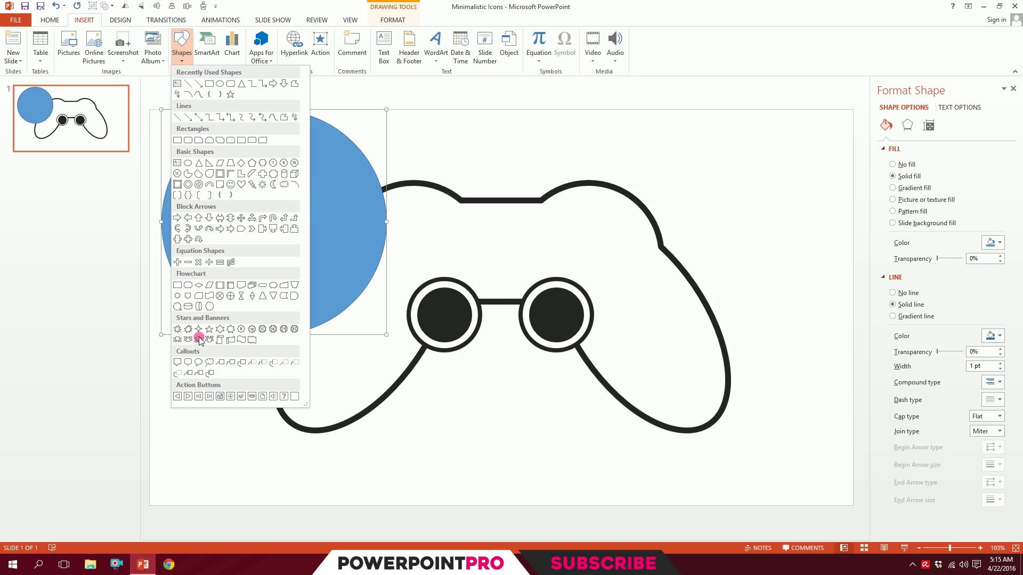
click(177, 262)
mouse_move(203, 170)
mouse_down()
mouse_move(358, 310)
mouse_move(353, 303)
mouse_up()
mouse_move(325, 262)
mouse_down()
mouse_move(306, 233)
mouse_move(316, 238)
mouse_up()
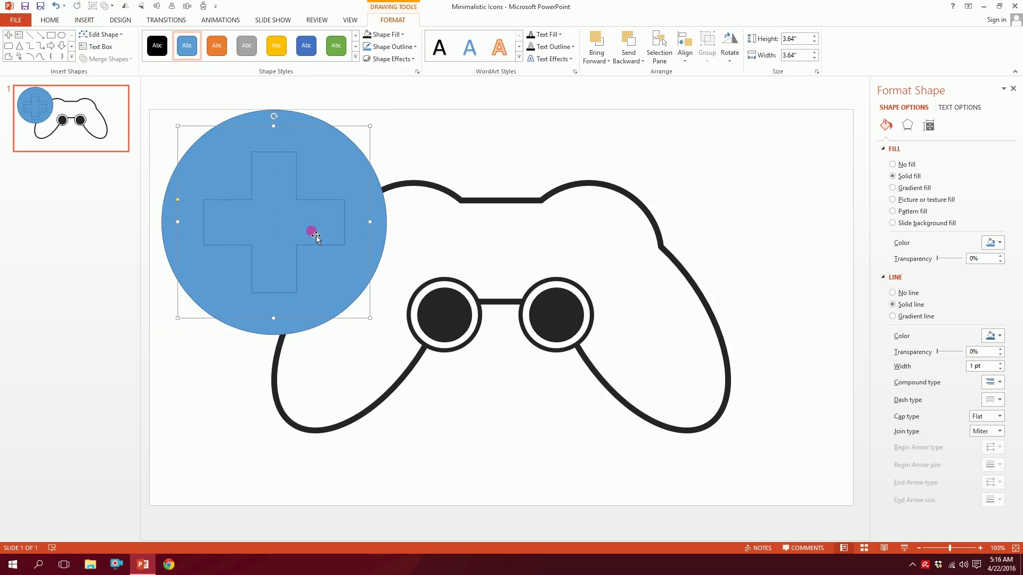
Step: Apply the controller's black 8 pt unfilled outline to the circle and plus with Format Painter
click(520, 201)
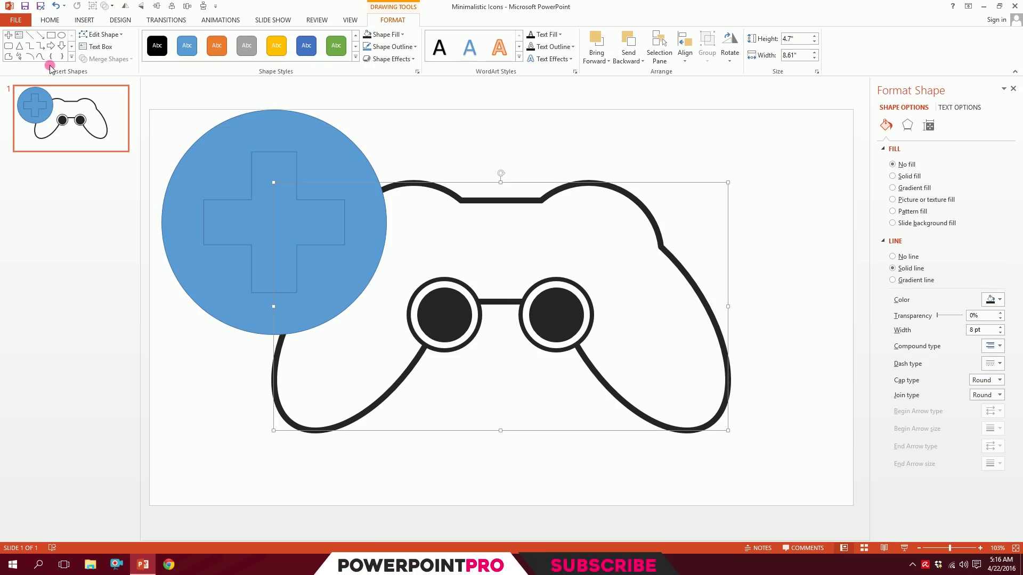
click(48, 27)
click(54, 61)
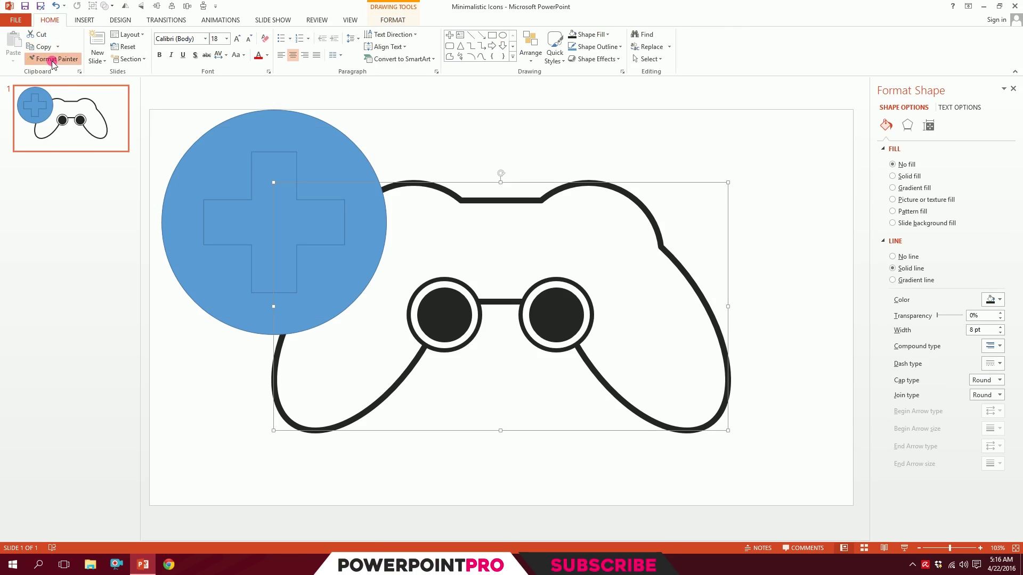
click(334, 134)
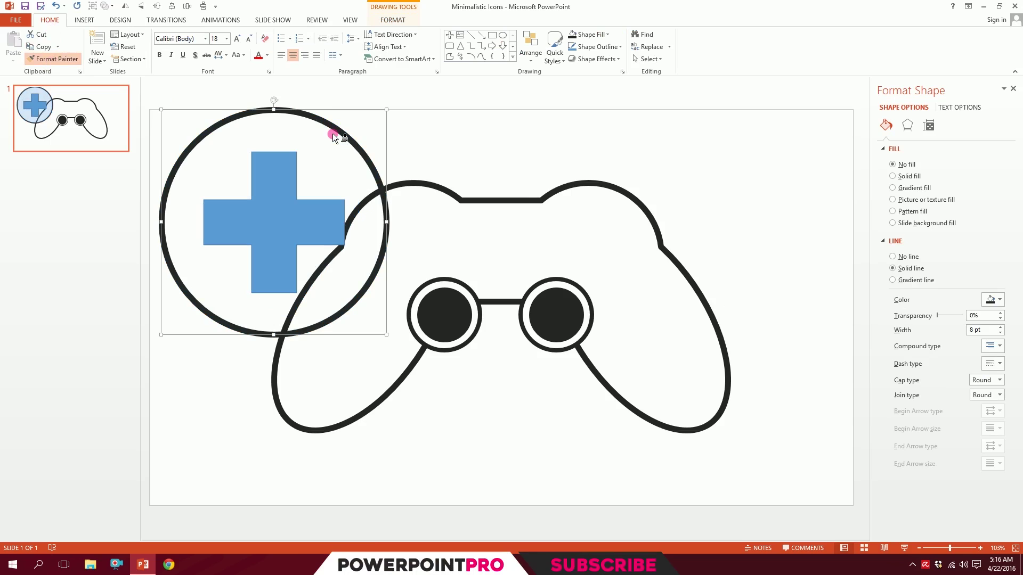
click(277, 187)
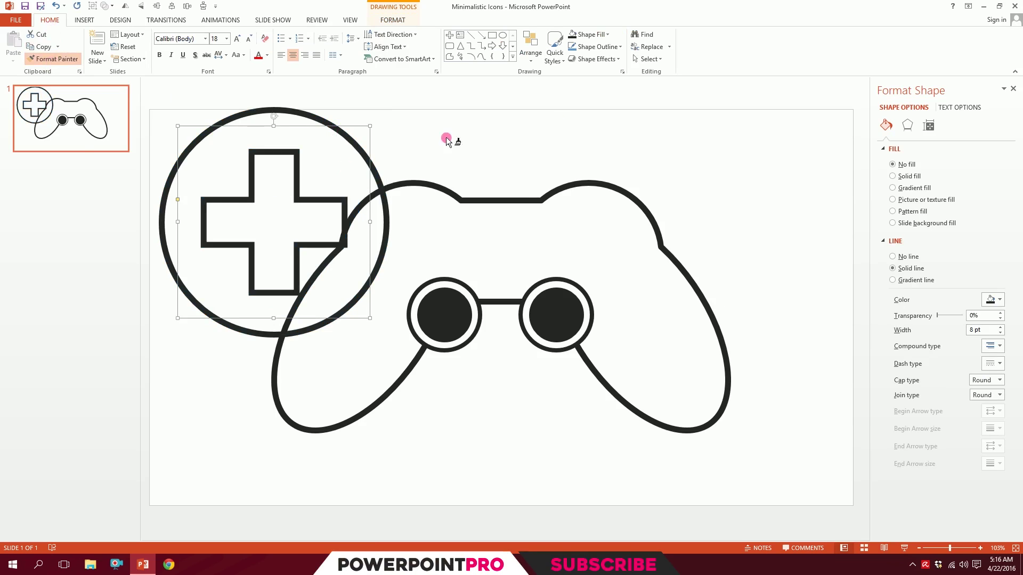
click(798, 137)
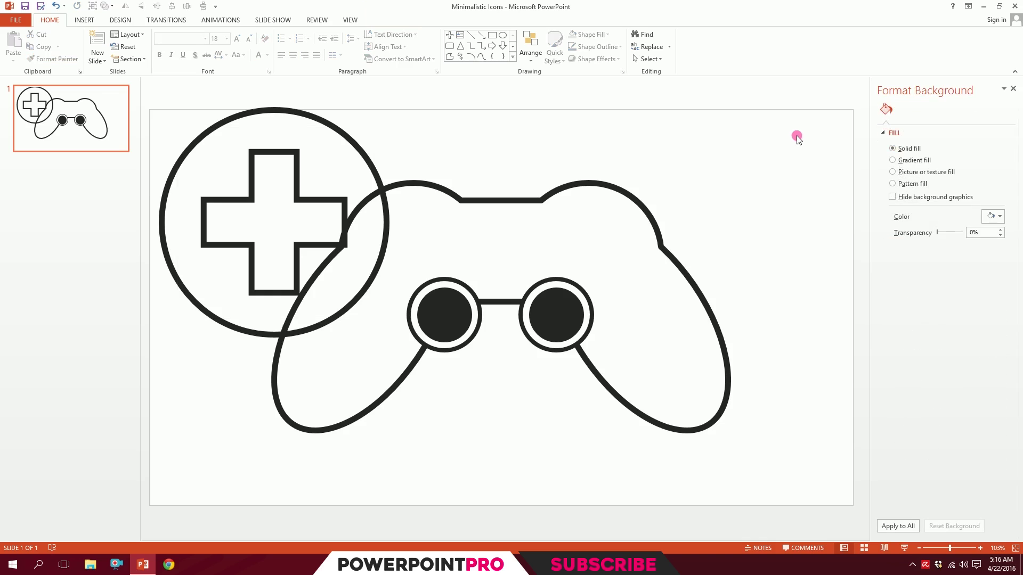
Step: Group the circle and plus with Ctrl+G, shrink it, and place it above the left thumbstick
drag(430, 89, 133, 362)
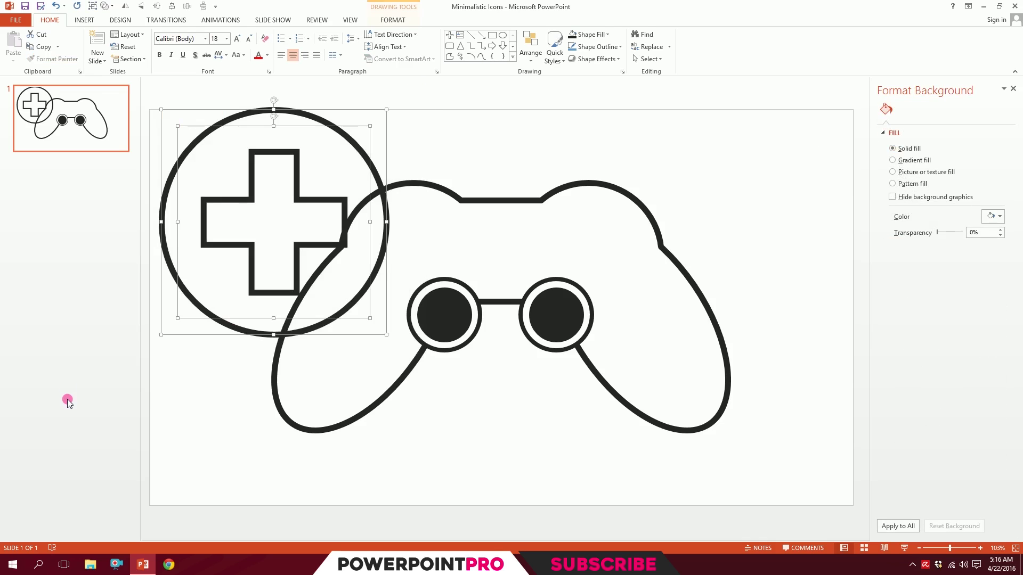
key(ctrl+g)
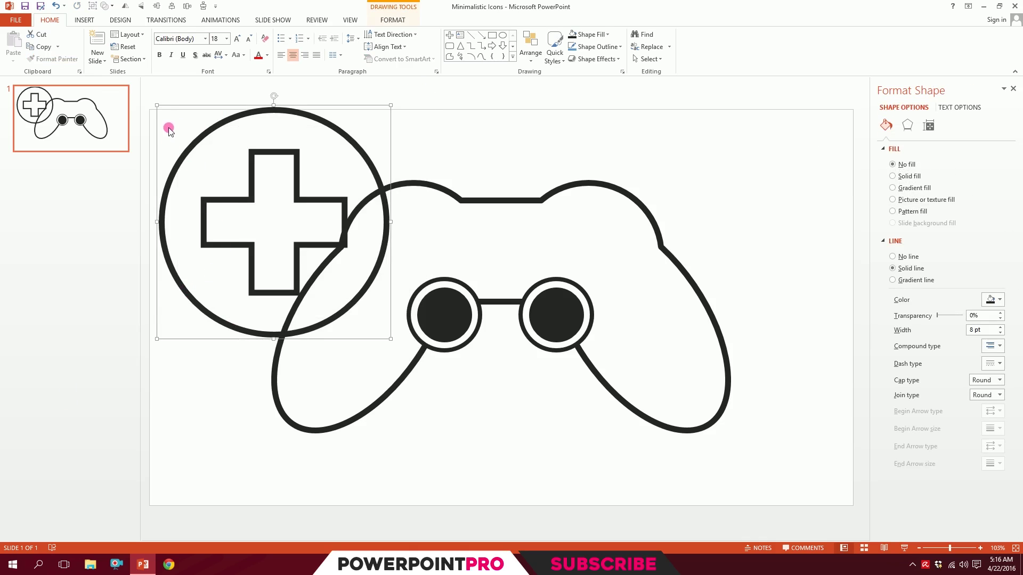
drag(156, 104, 213, 161)
drag(321, 237, 459, 265)
drag(479, 318, 457, 292)
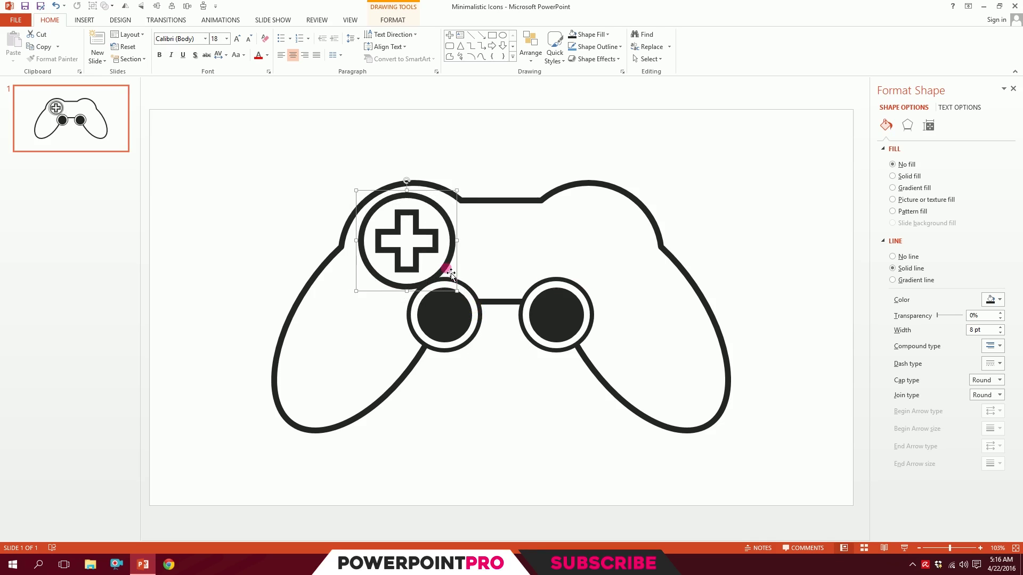
click(492, 431)
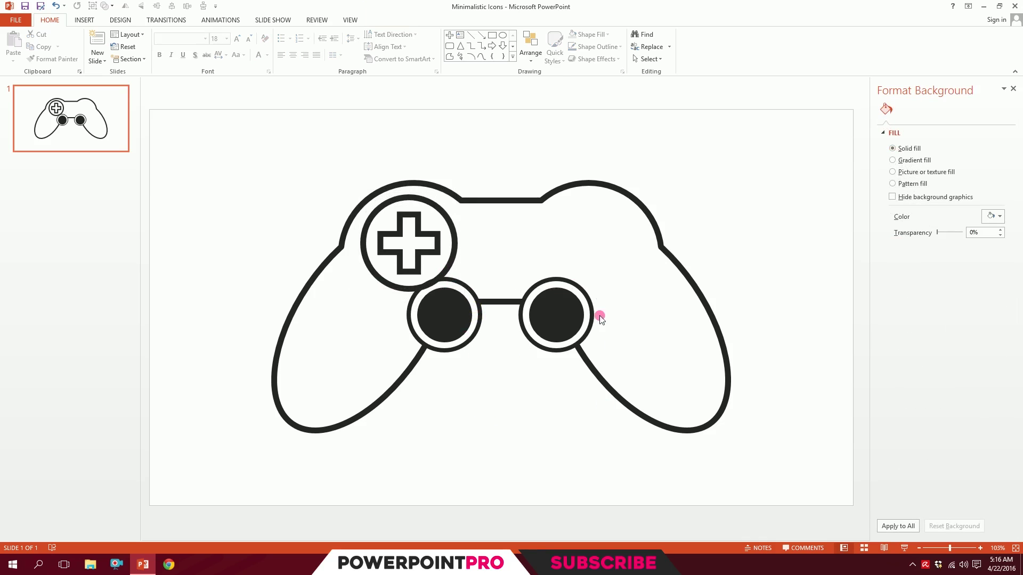
Step: Shrink the two thumbstick knobs together, adjusting twice so they sit evenly under the D-pad
drag(742, 260, 373, 400)
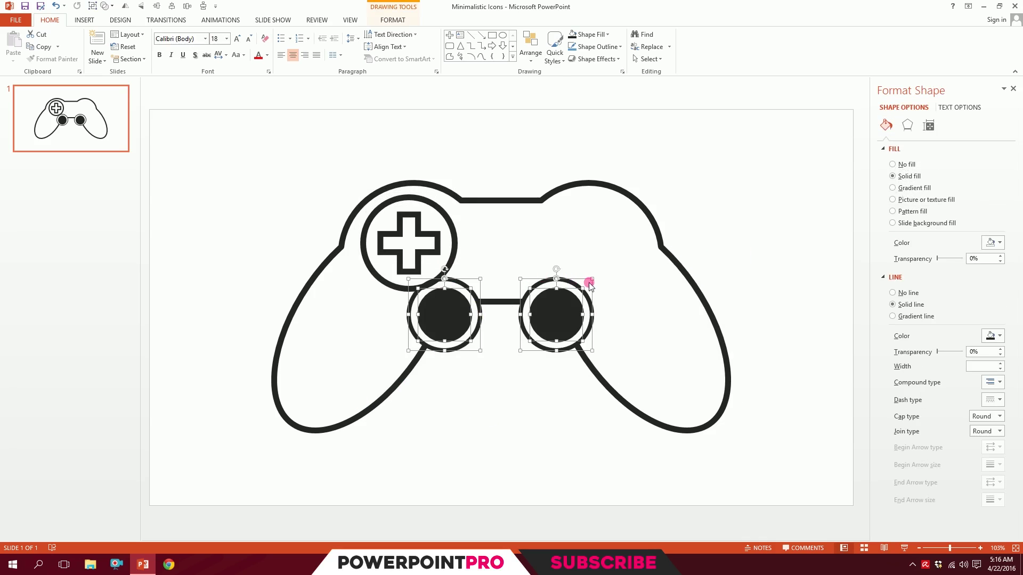
drag(593, 280, 583, 282)
click(453, 446)
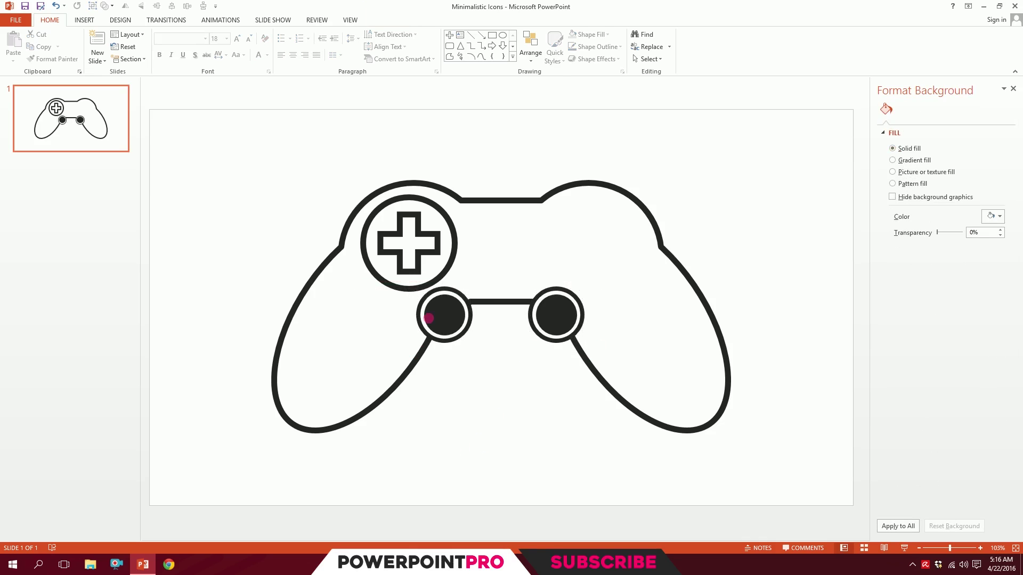
drag(308, 160, 523, 313)
click(458, 264)
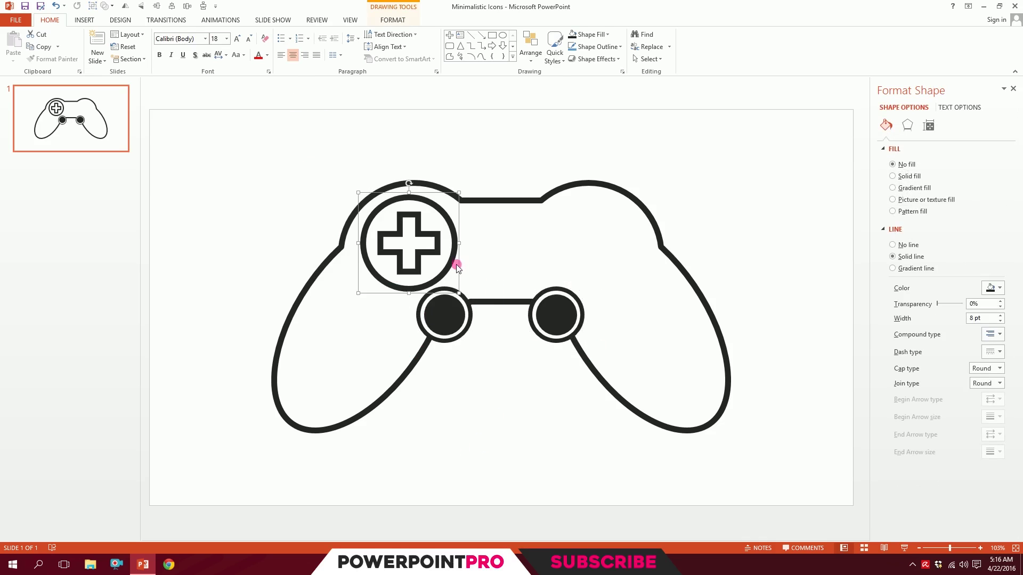
drag(450, 267, 451, 267)
click(510, 410)
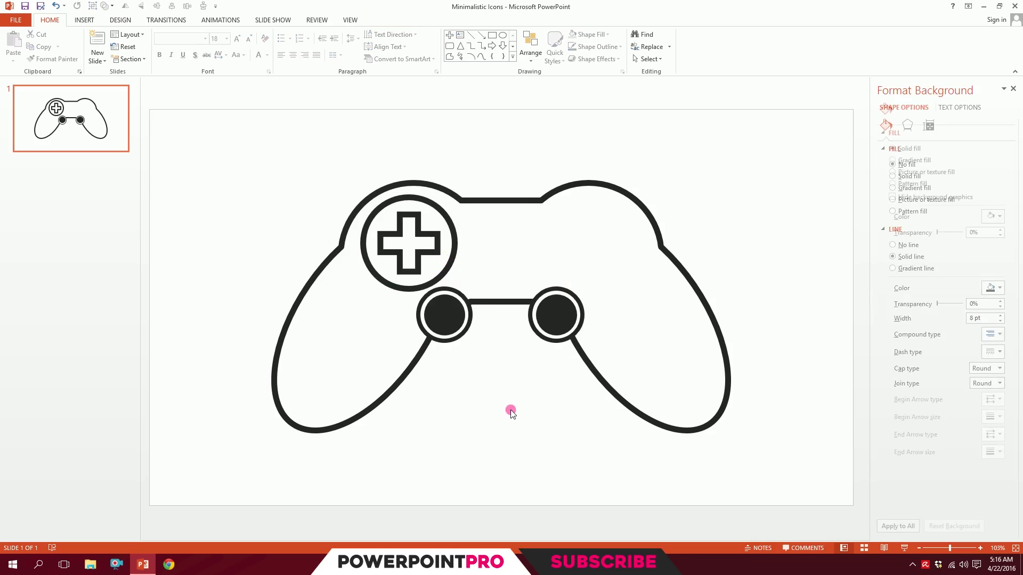
drag(752, 243, 301, 390)
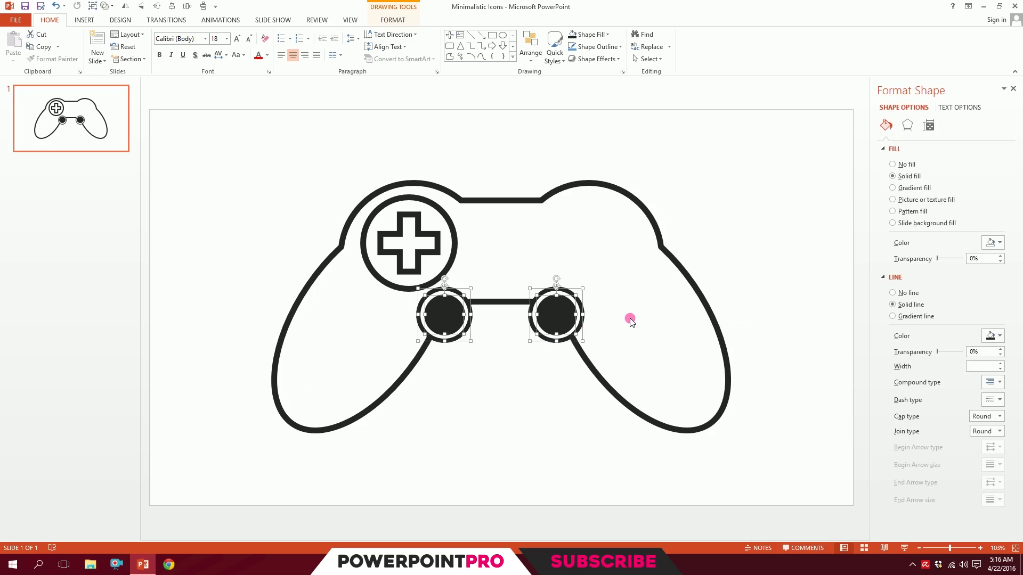
mouse_move(587, 292)
mouse_down()
mouse_move(657, 235)
mouse_move(532, 325)
mouse_move(578, 289)
mouse_up()
click(759, 315)
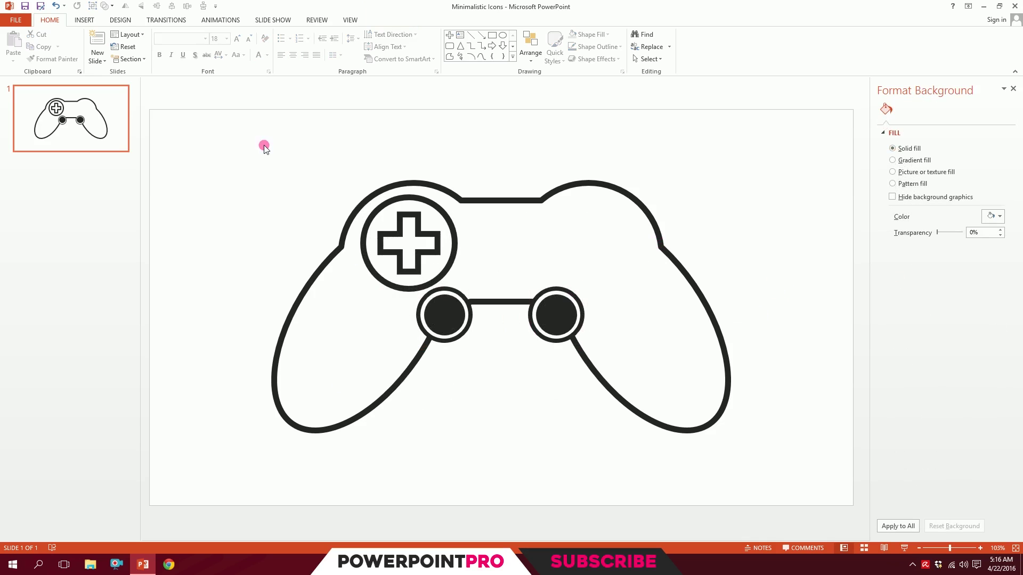
Step: Duplicate the D-pad to the slide's top right
click(439, 208)
drag(433, 209, 789, 189)
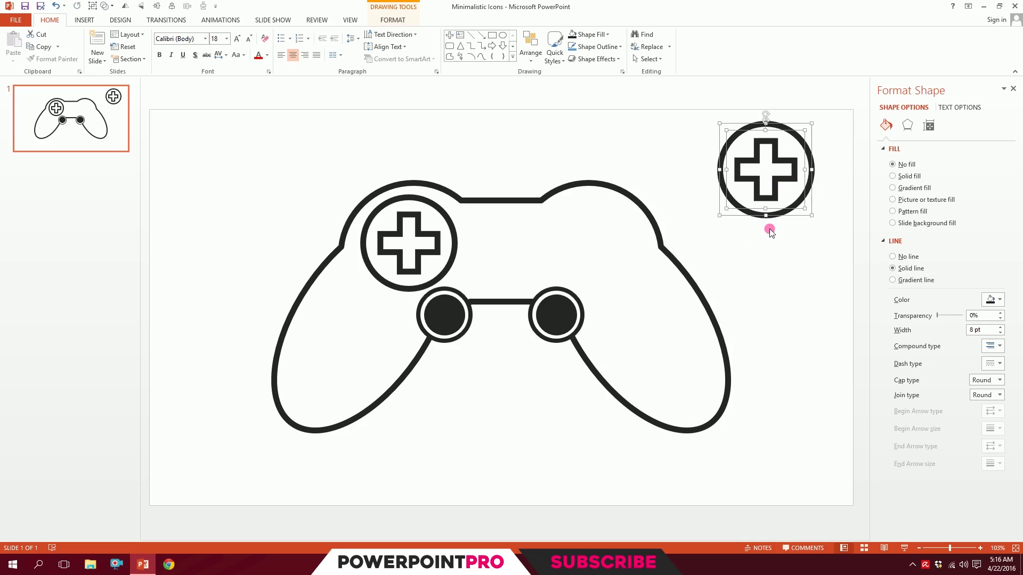
click(760, 263)
Step: Change the copy's cross into an Isosceles Triangle, resized and centred in its circle
click(784, 179)
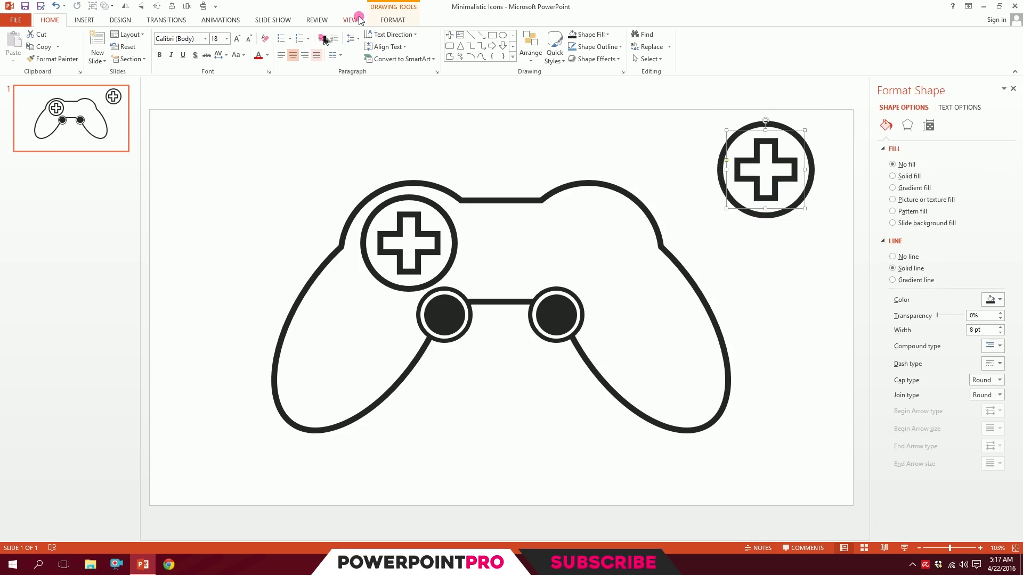
click(380, 20)
click(112, 35)
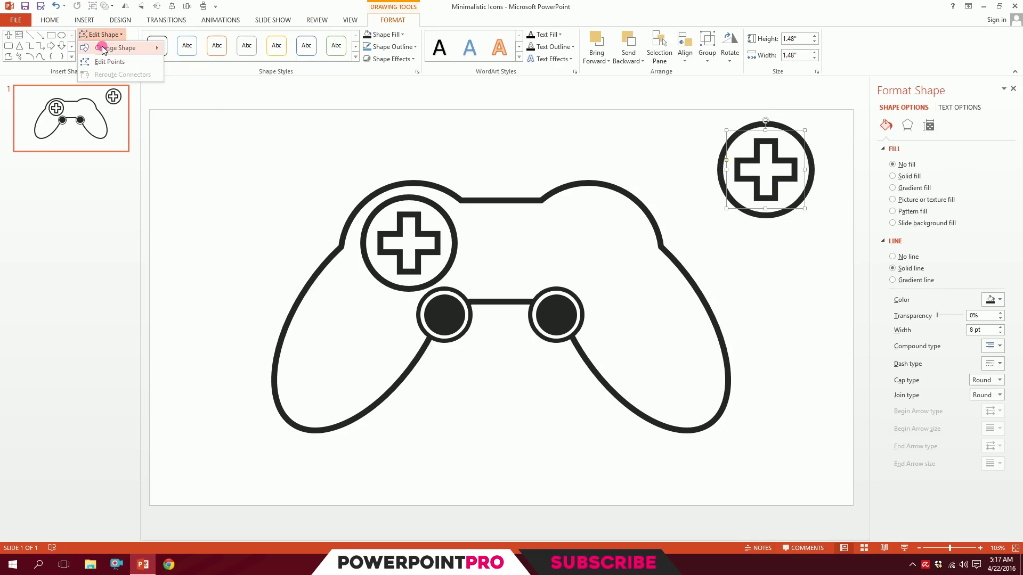
mouse_move(109, 48)
click(176, 85)
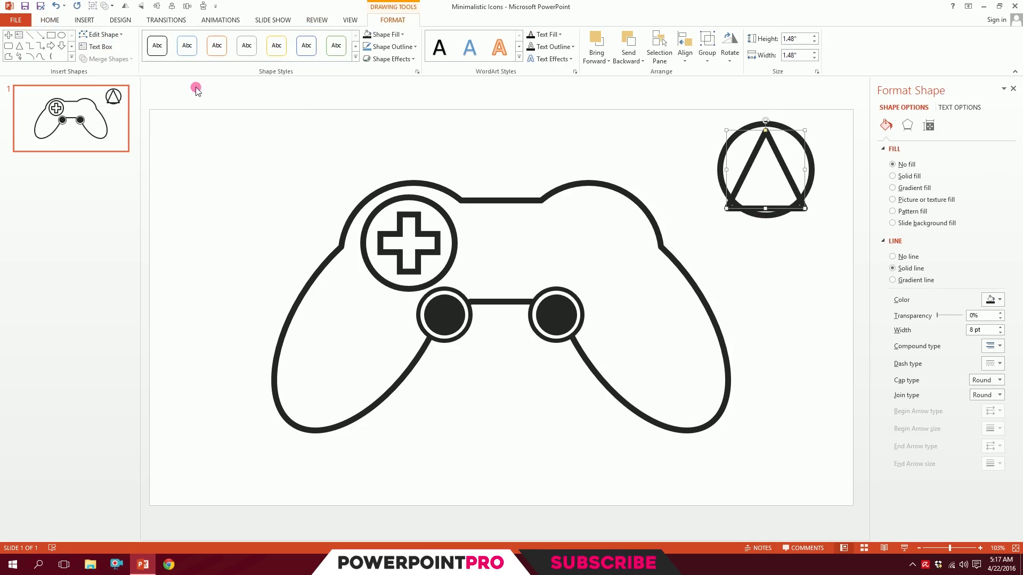
drag(808, 214, 781, 199)
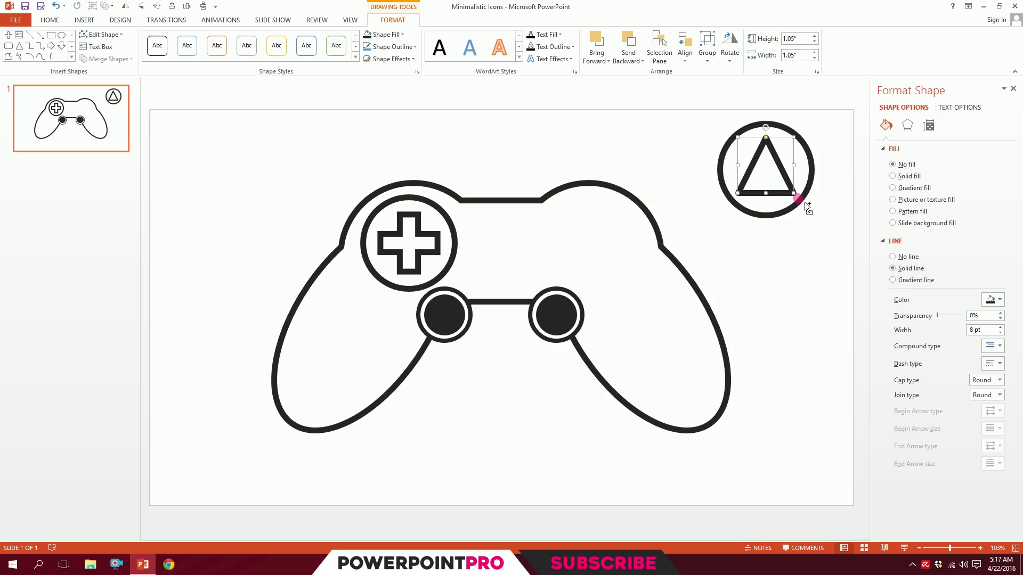
Step: Duplicate the circled triangle button below the original
drag(702, 247, 826, 104)
drag(788, 174, 802, 298)
click(847, 182)
click(776, 286)
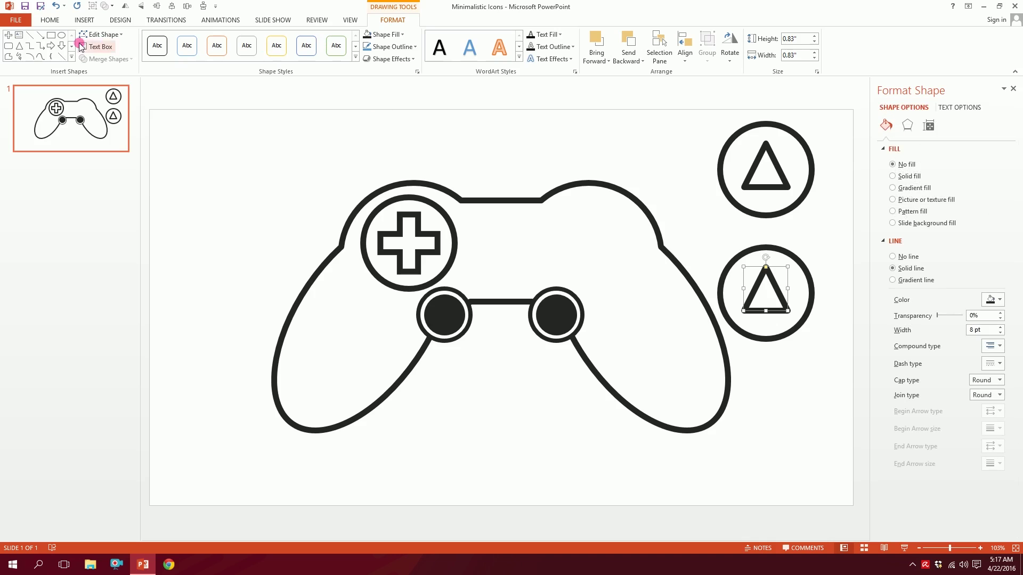
Step: Change the copied triangle into a Rectangle and resize it into a square inside its circle
click(101, 34)
mouse_move(118, 51)
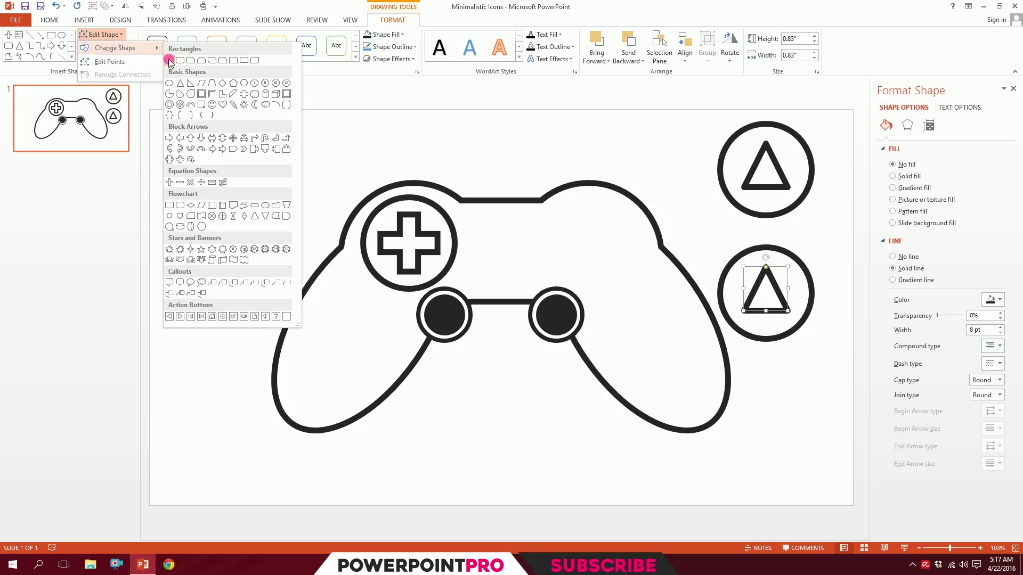
click(170, 60)
drag(786, 273, 823, 379)
shift+click(799, 262)
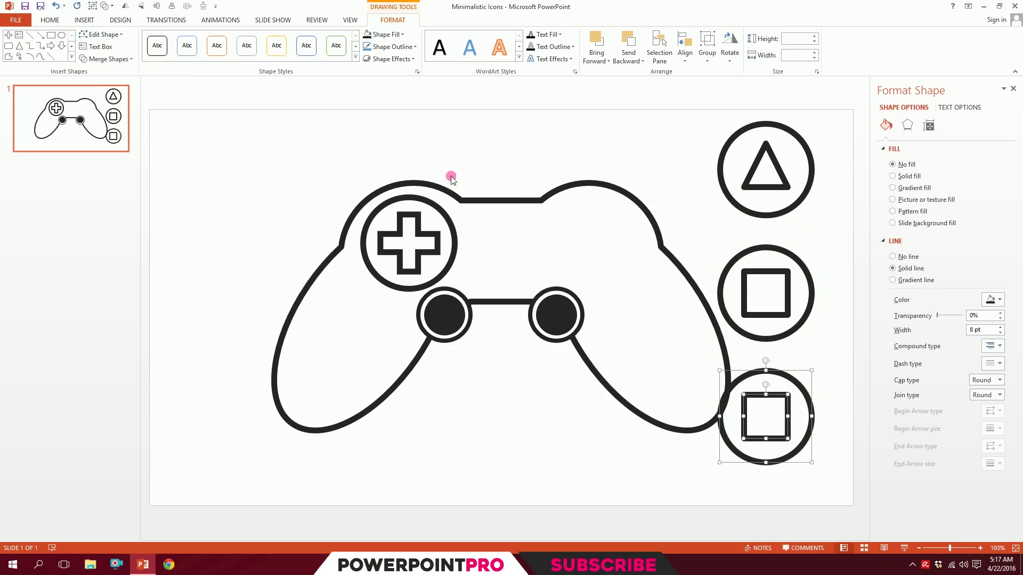
click(779, 400)
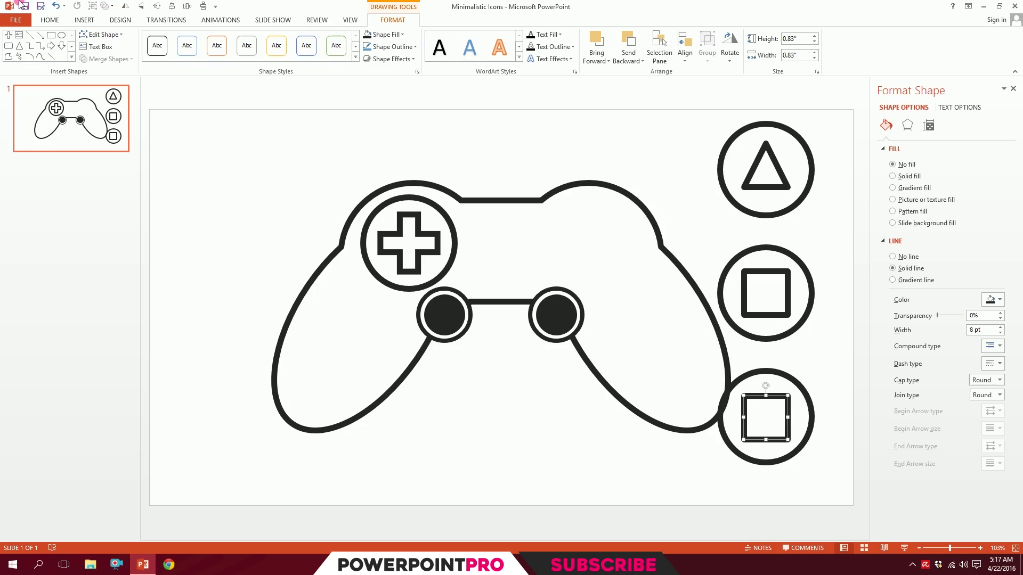
Step: Turn the copied square into a Multiply X shape and enlarge it within its circle
click(100, 34)
mouse_move(115, 47)
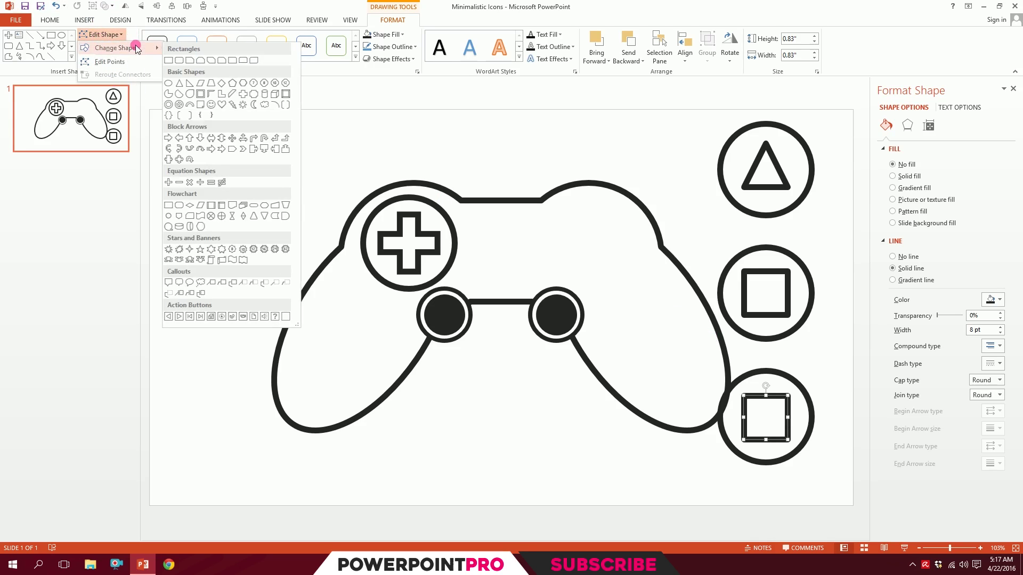
click(192, 183)
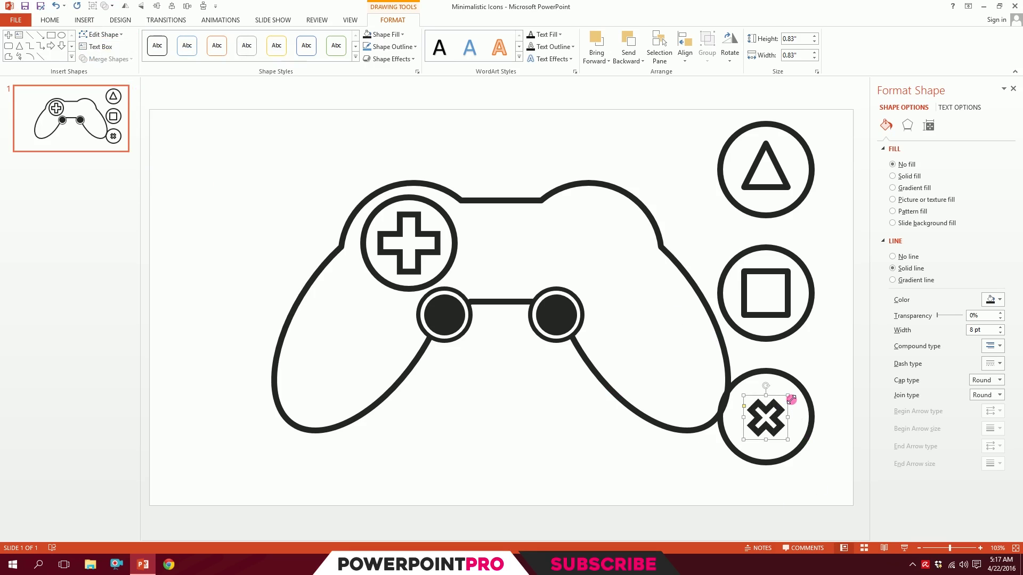
drag(791, 399, 737, 406)
drag(835, 359, 622, 544)
Step: Duplicate the X button further down and change the copy into an Oval circle symbol
drag(788, 467, 787, 511)
click(778, 480)
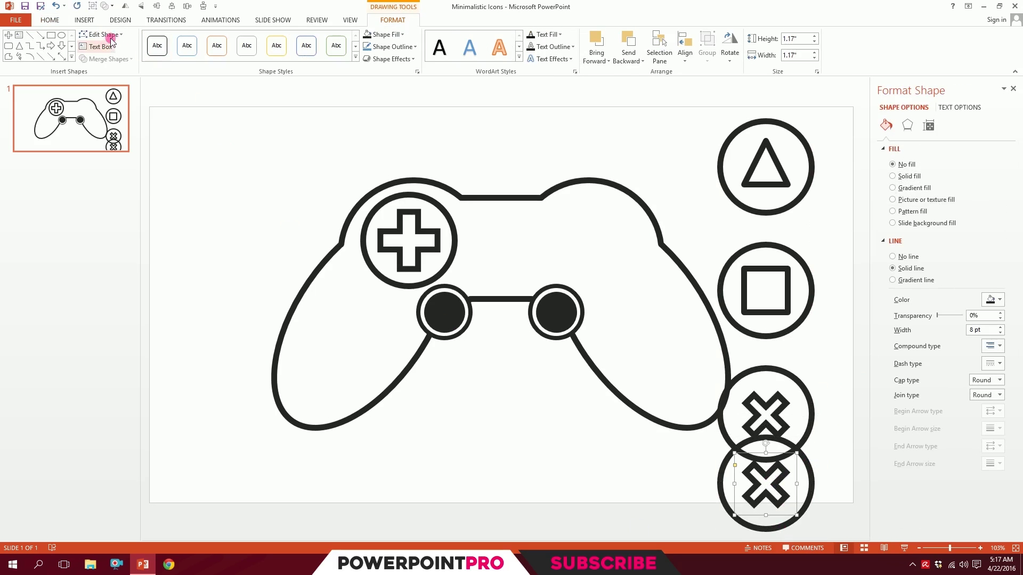
click(102, 34)
mouse_move(122, 48)
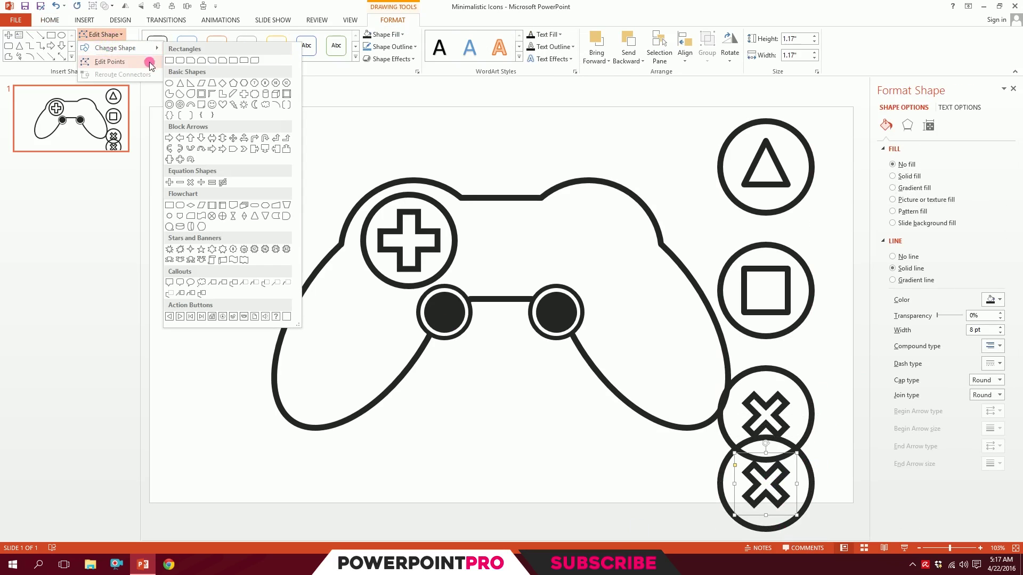
click(169, 84)
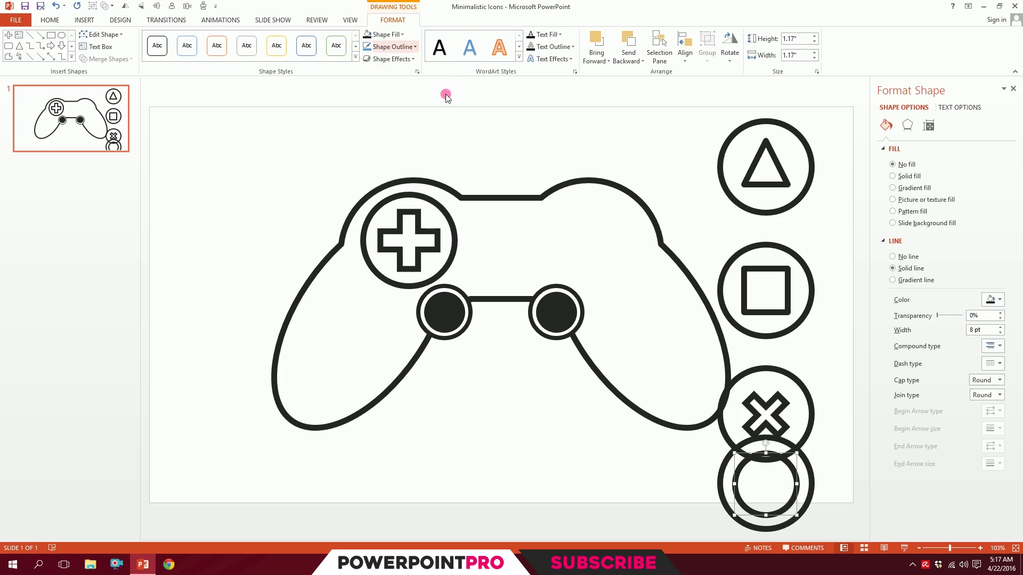
click(673, 158)
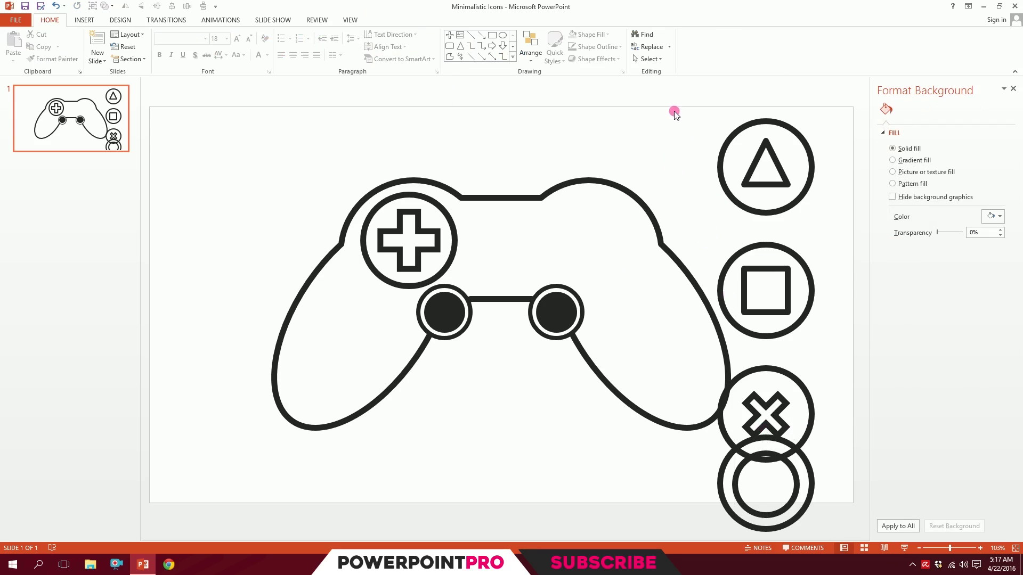
Step: Copy the D-pad circle to the controller's right side and delete its cross, leaving an empty circle
mouse_move(673, 108)
mouse_down()
mouse_move(834, 270)
mouse_move(859, 228)
mouse_up()
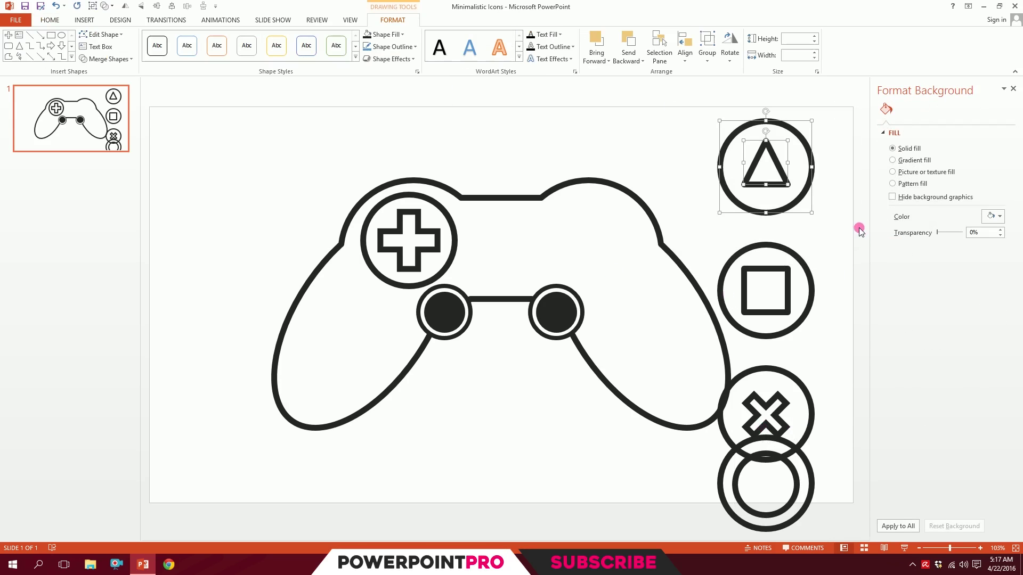
drag(687, 219, 859, 360)
click(831, 382)
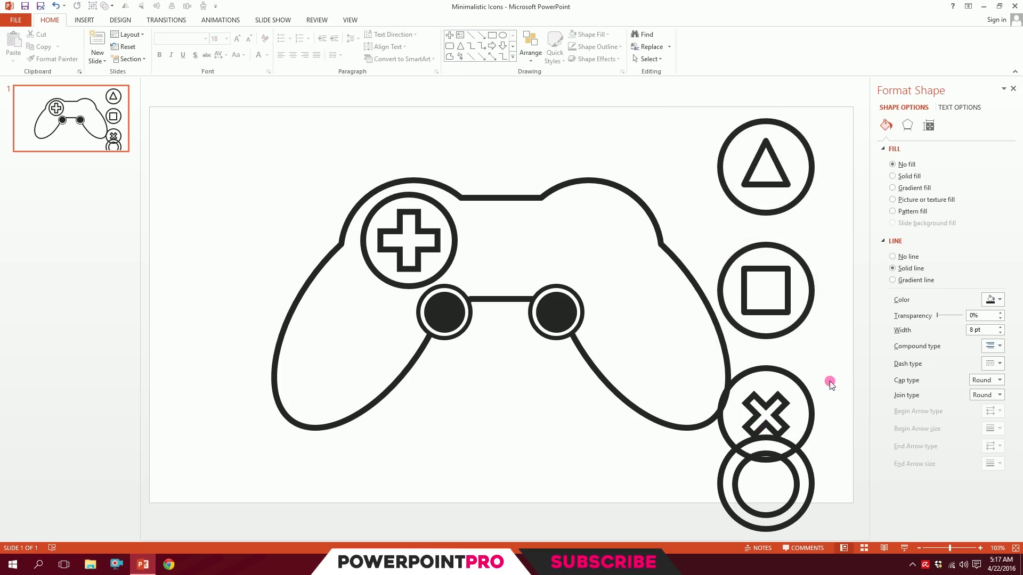
drag(690, 476, 847, 351)
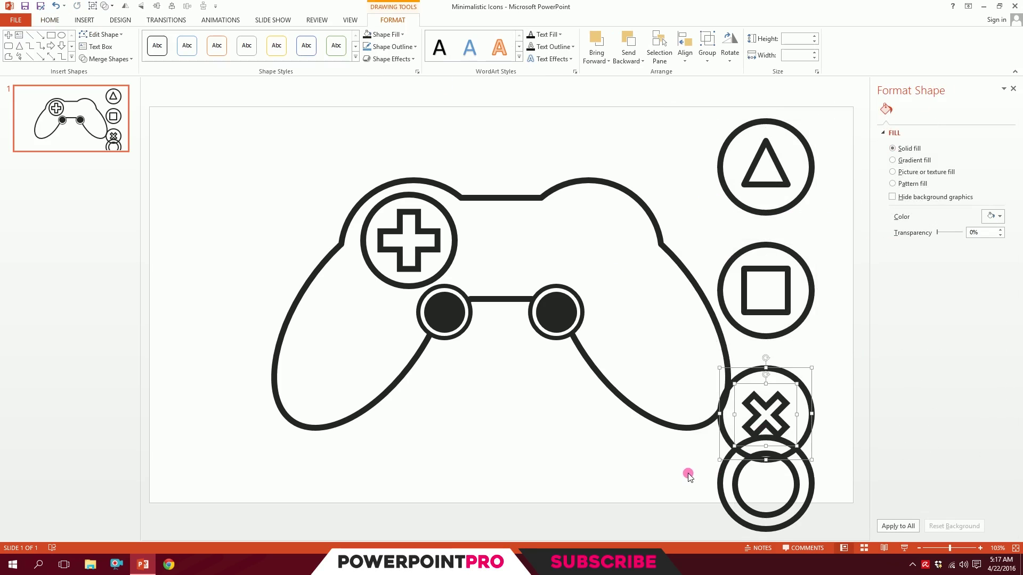
click(614, 419)
drag(861, 540, 611, 412)
click(443, 265)
drag(445, 267, 627, 278)
ctrl+click(626, 254)
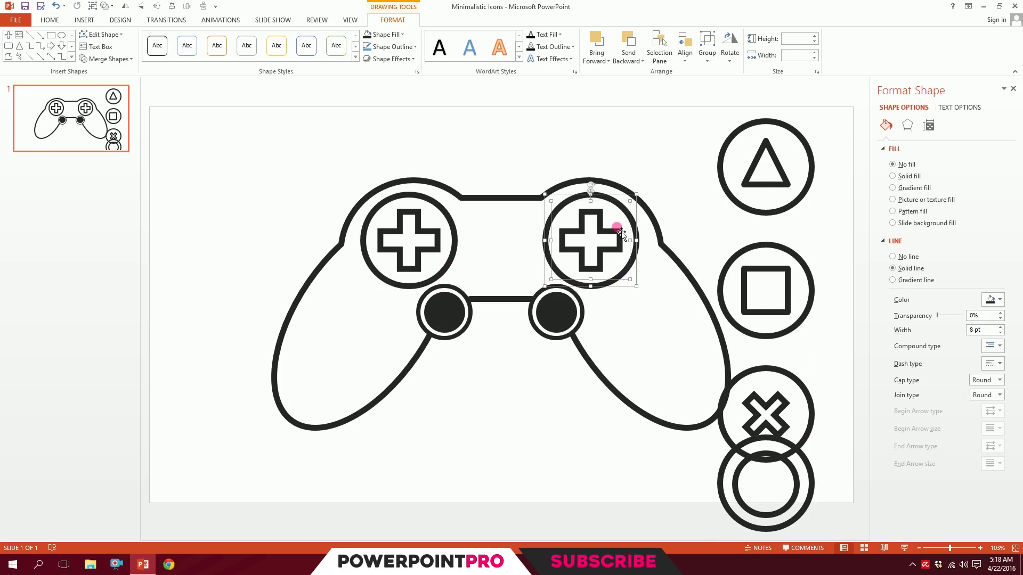
click(606, 237)
click(616, 233)
key(Delete)
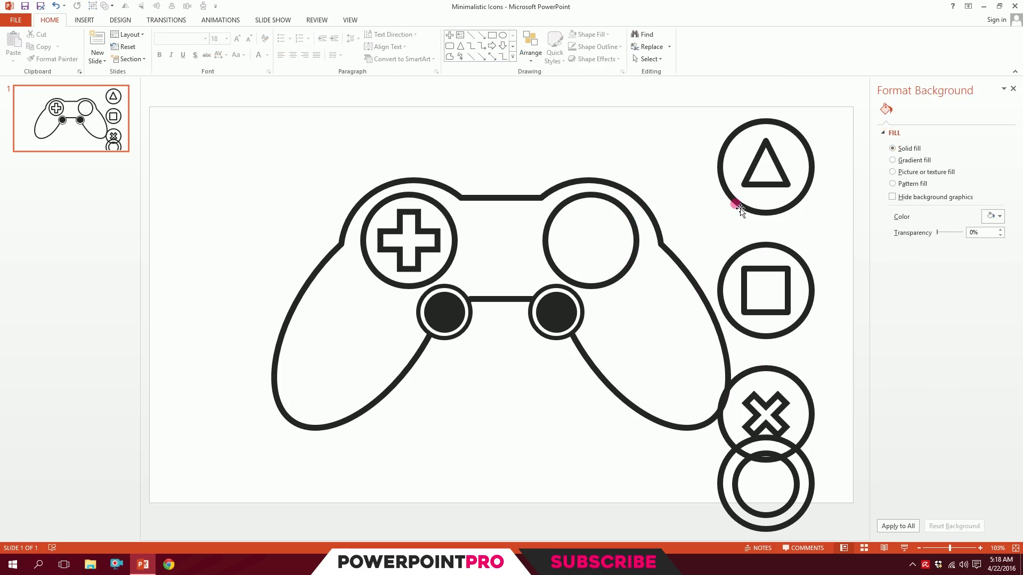
Step: Shrink the four face buttons to 0.53 inch and set their outline to 3.25 pt
mouse_move(694, 117)
mouse_down()
mouse_move(852, 492)
mouse_move(858, 537)
mouse_up()
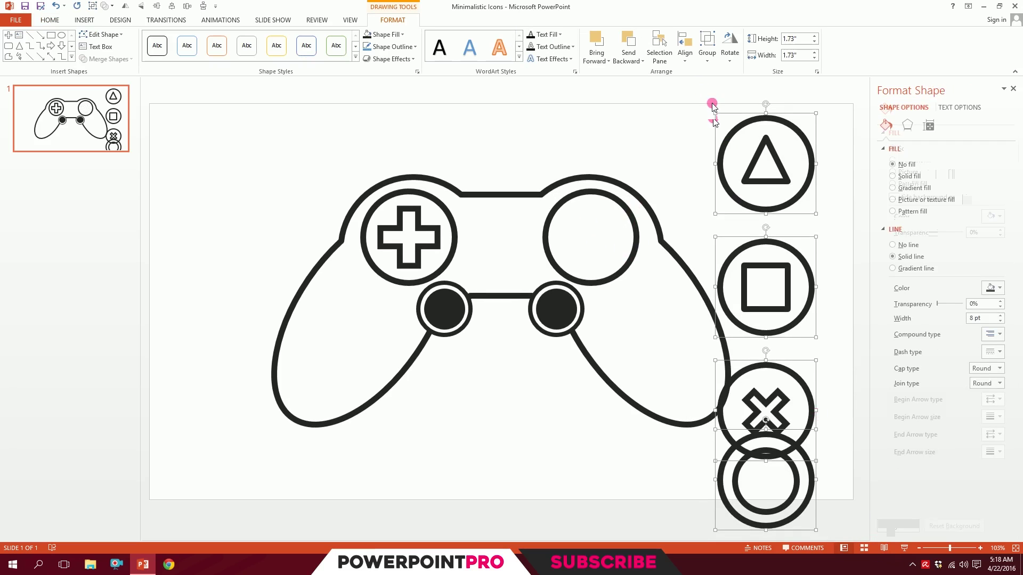
drag(715, 114, 748, 163)
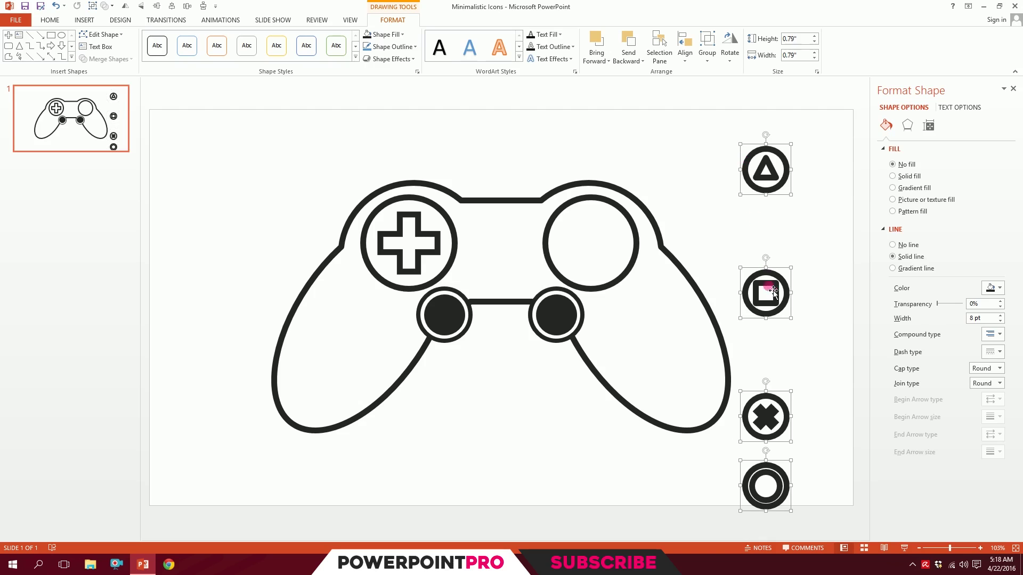
click(999, 322)
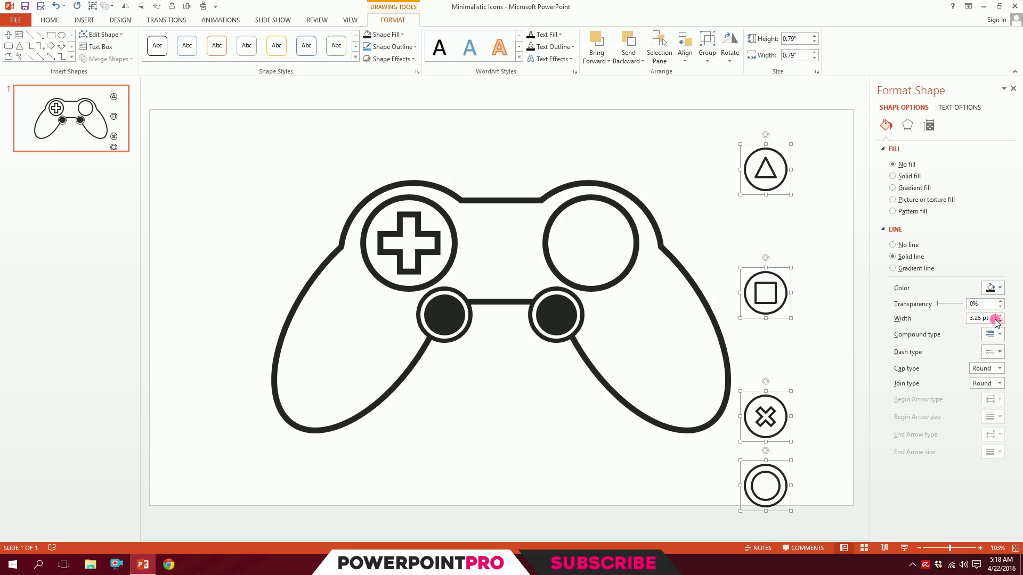
drag(750, 149, 760, 167)
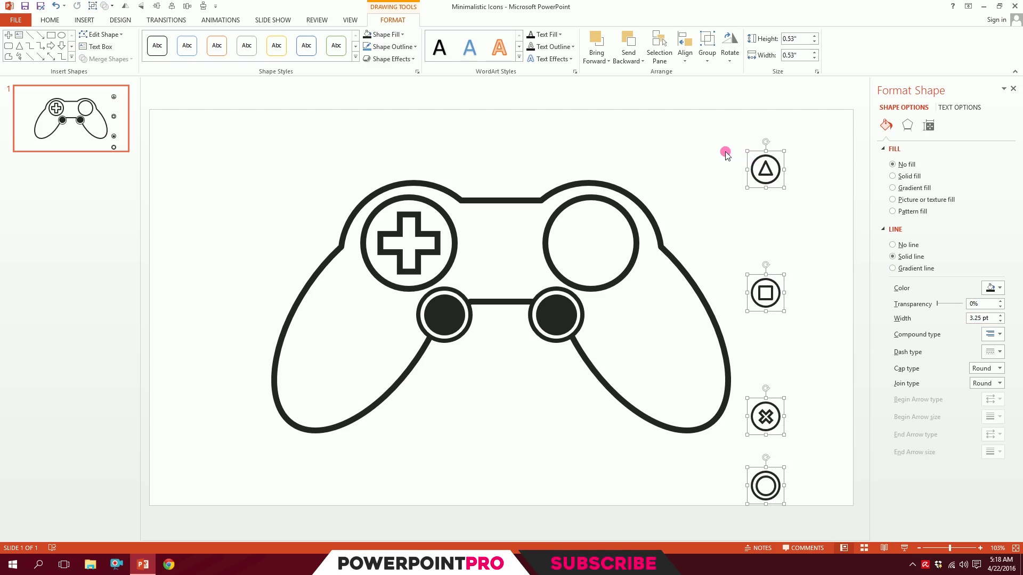
click(742, 154)
Step: Move the triangle, square, X and circle buttons into a diamond inside the right circle
click(768, 185)
drag(767, 171, 590, 223)
drag(753, 290, 566, 241)
drag(777, 415, 606, 273)
click(772, 488)
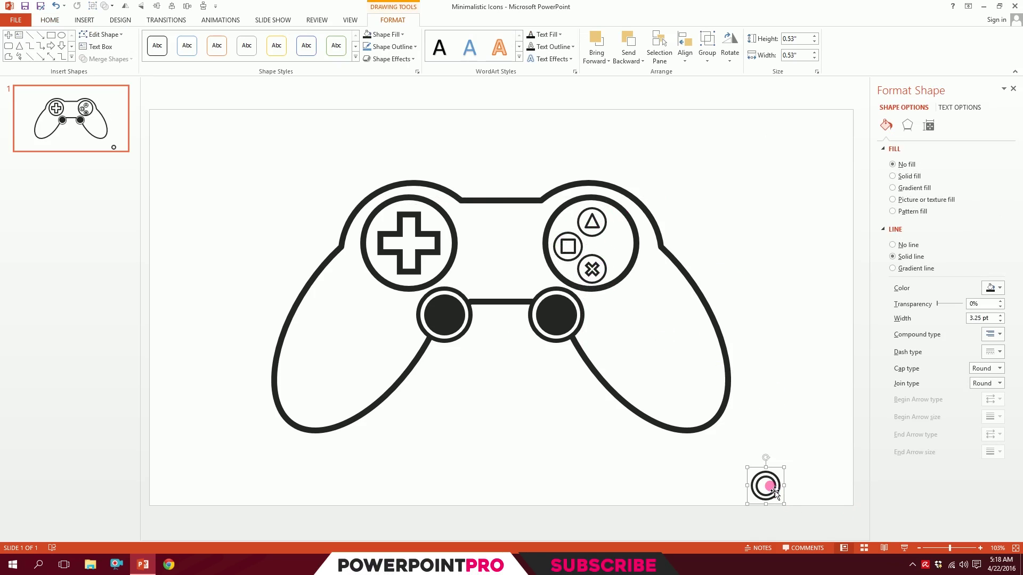
drag(775, 489, 626, 252)
drag(569, 249, 618, 256)
Step: Nudge the X button slightly left to even out the diamond arrangement
click(614, 236)
click(620, 256)
click(604, 278)
click(617, 238)
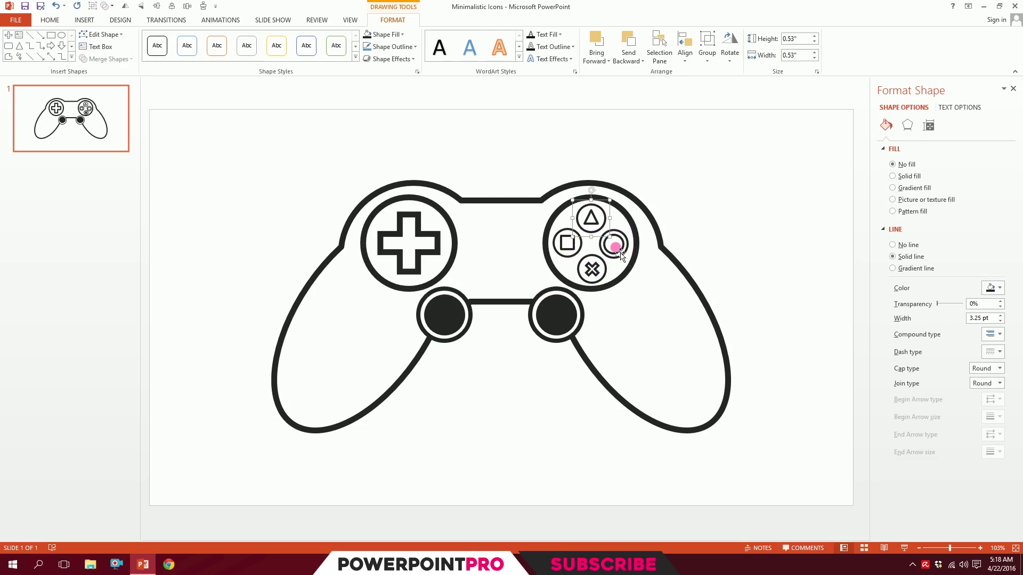
click(588, 271)
drag(593, 270, 593, 269)
click(747, 215)
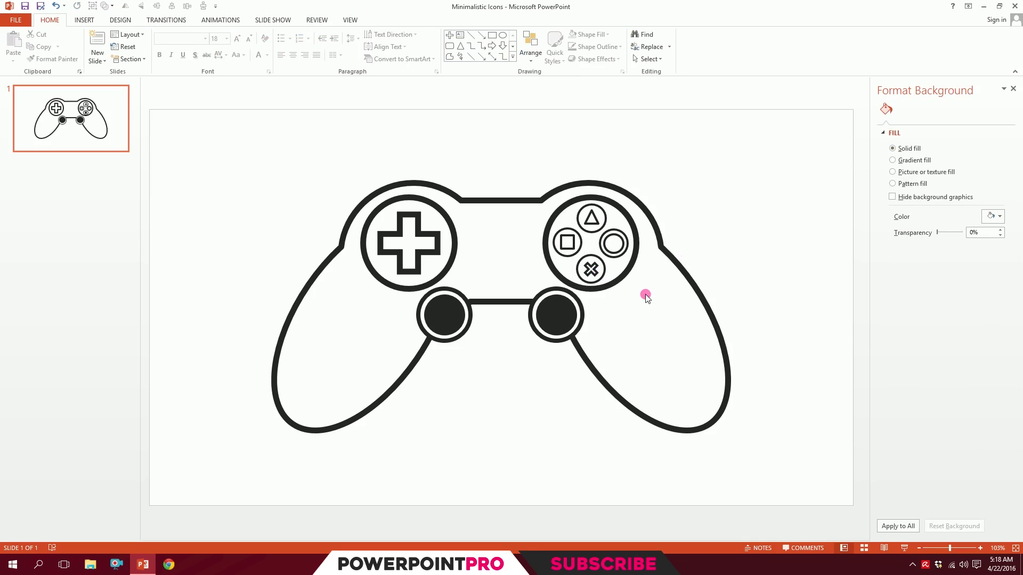
Step: Draw a Round Same Side Corner Rectangle above the controller, sized to bumper proportions
click(84, 20)
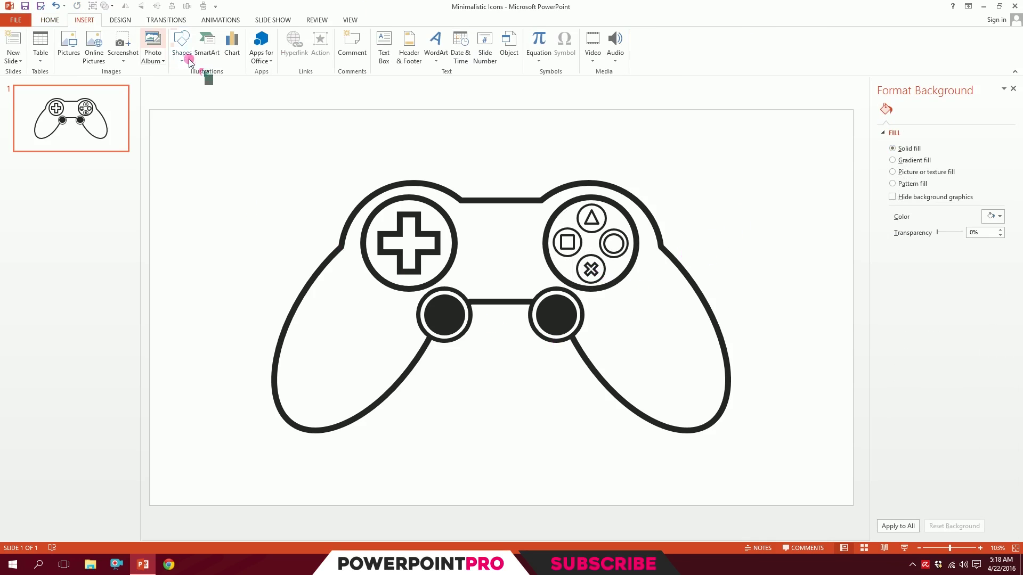
click(181, 45)
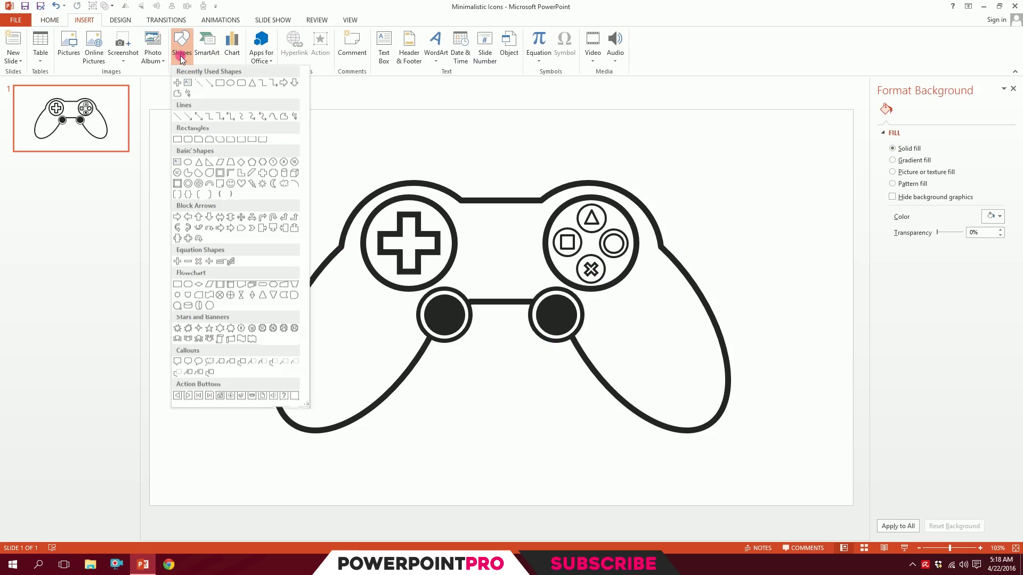
click(253, 140)
drag(391, 186, 435, 159)
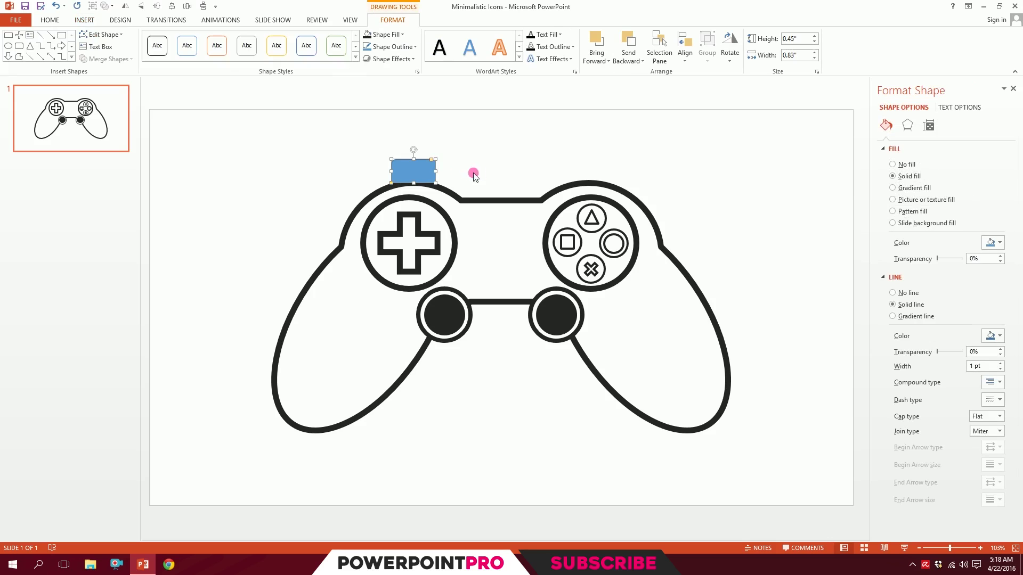
ctrl+scroll(433, 161, up, 10)
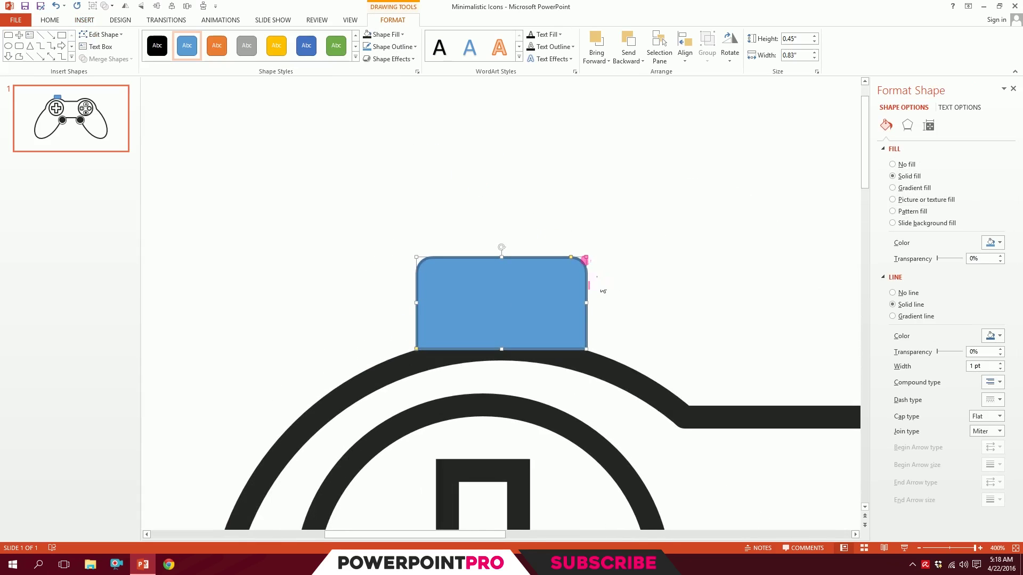
drag(570, 258, 569, 259)
drag(384, 260, 431, 272)
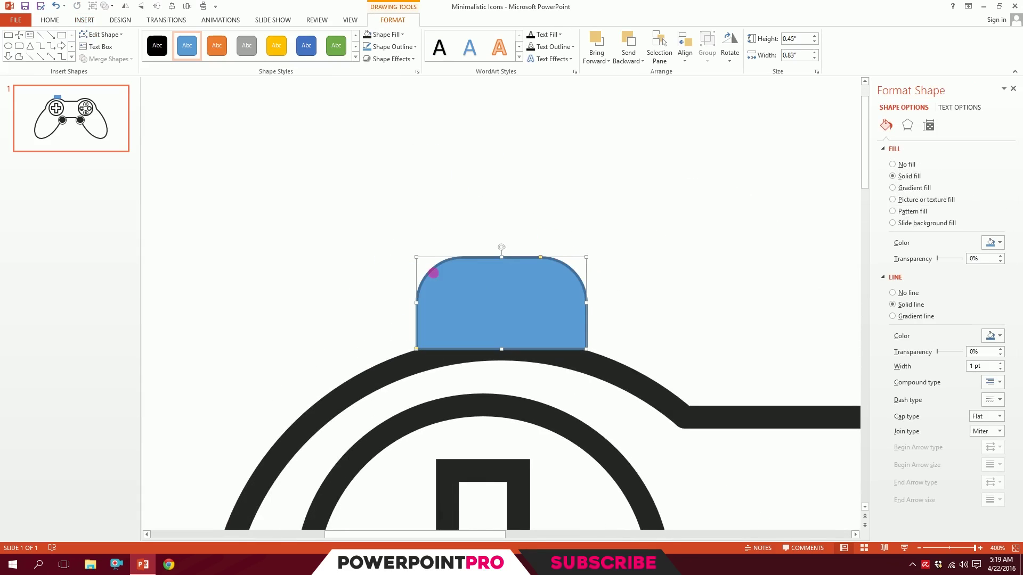
ctrl+scroll(507, 292, down, 10)
Step: Format Painter the controller's black outline onto the bumper, shorten it on the shoulder, and copy it right
click(492, 208)
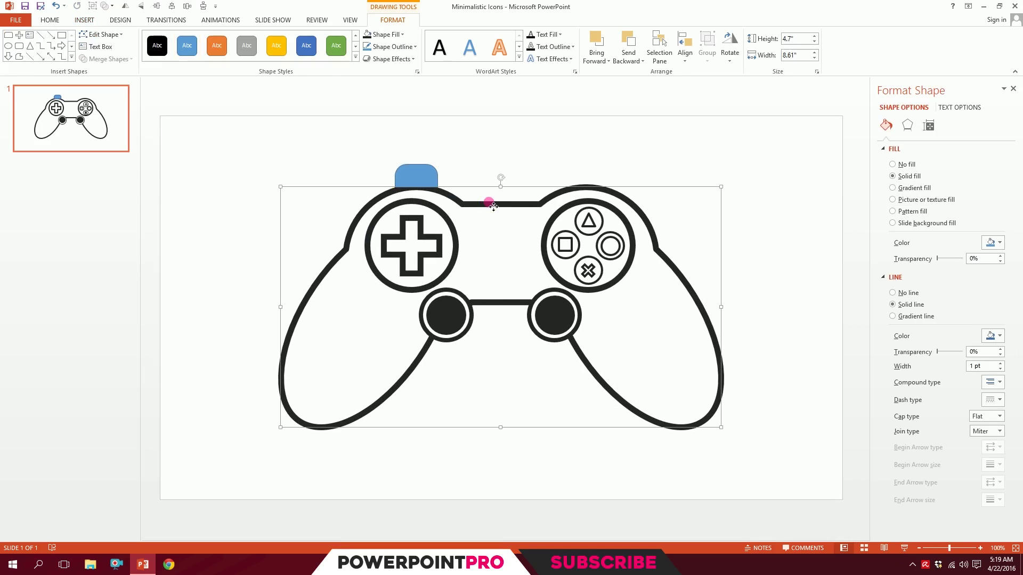
click(48, 22)
click(53, 58)
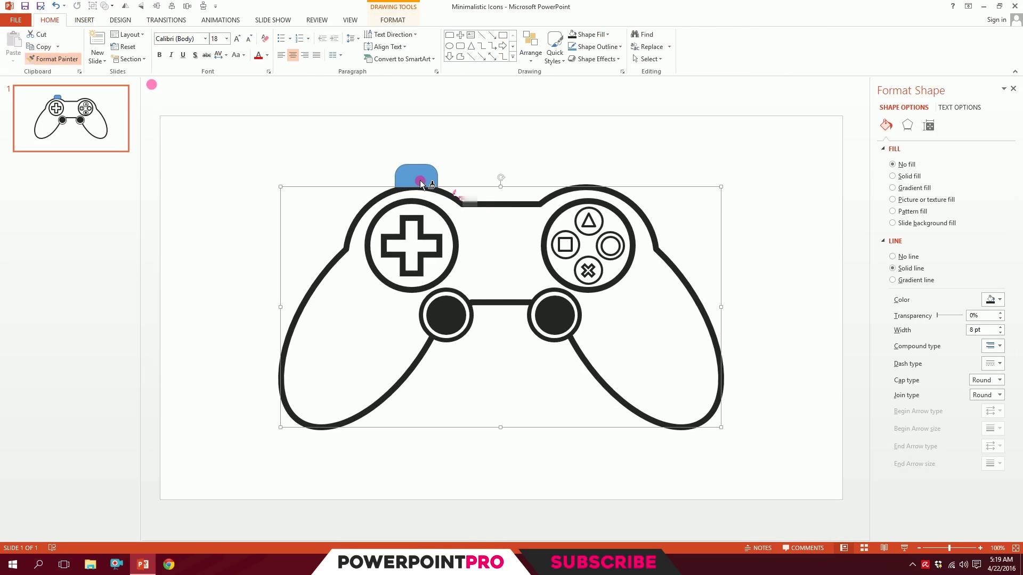
click(420, 180)
click(424, 163)
click(424, 165)
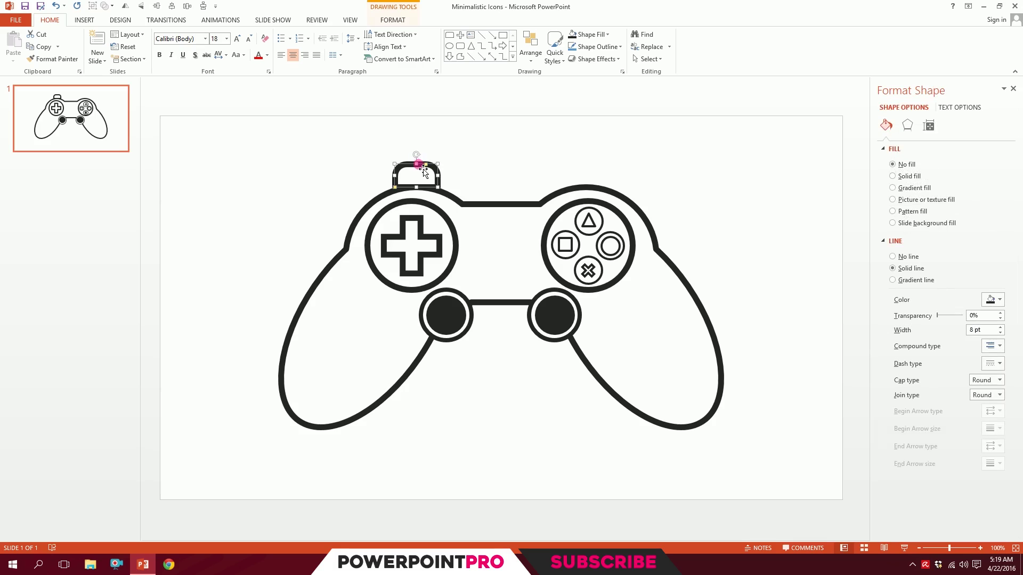
drag(418, 171, 596, 176)
click(531, 144)
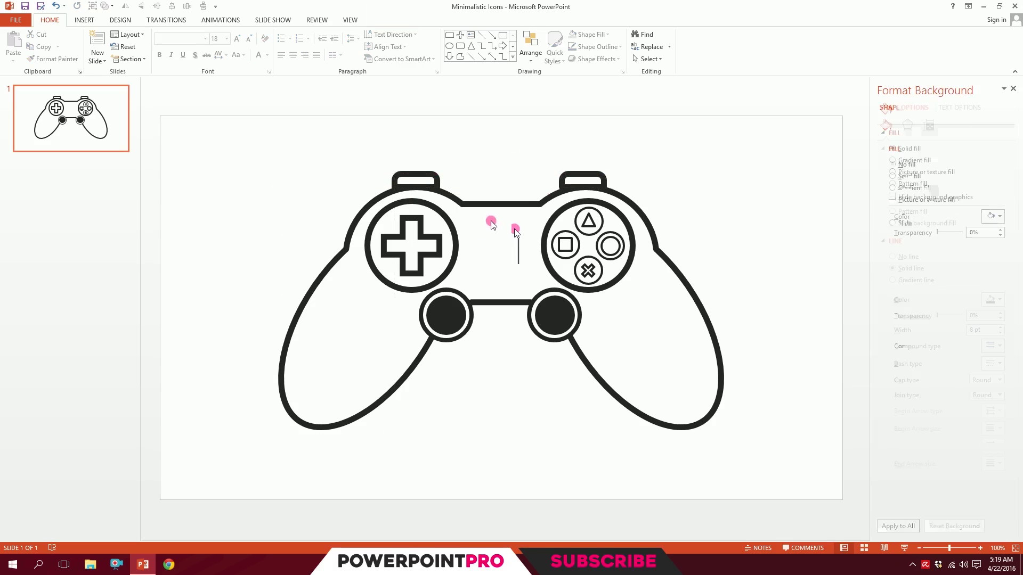
Step: Draw a small Equal shape at the controller's centre, rotated 90° into two vertical bars
click(82, 21)
click(181, 44)
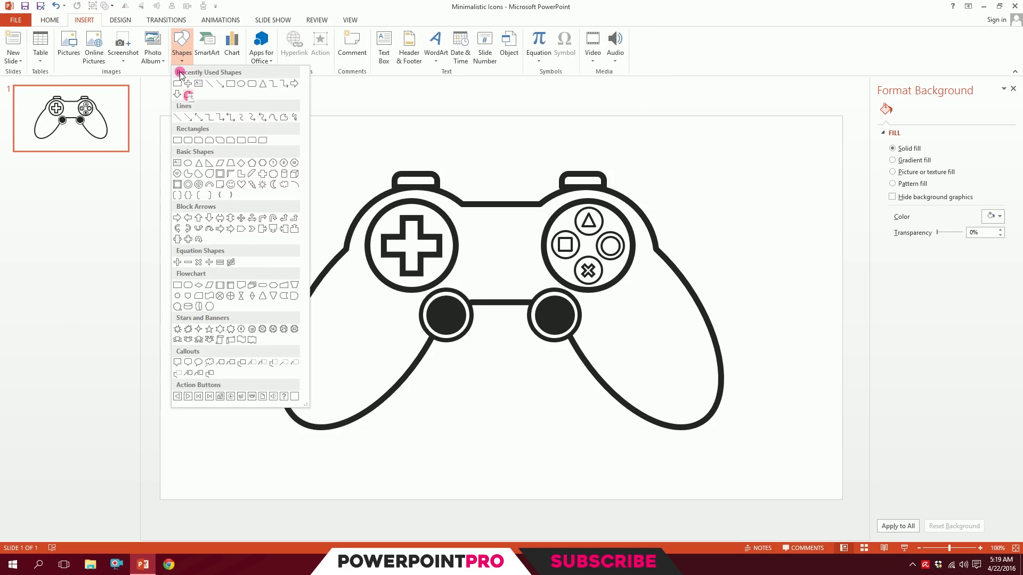
click(221, 263)
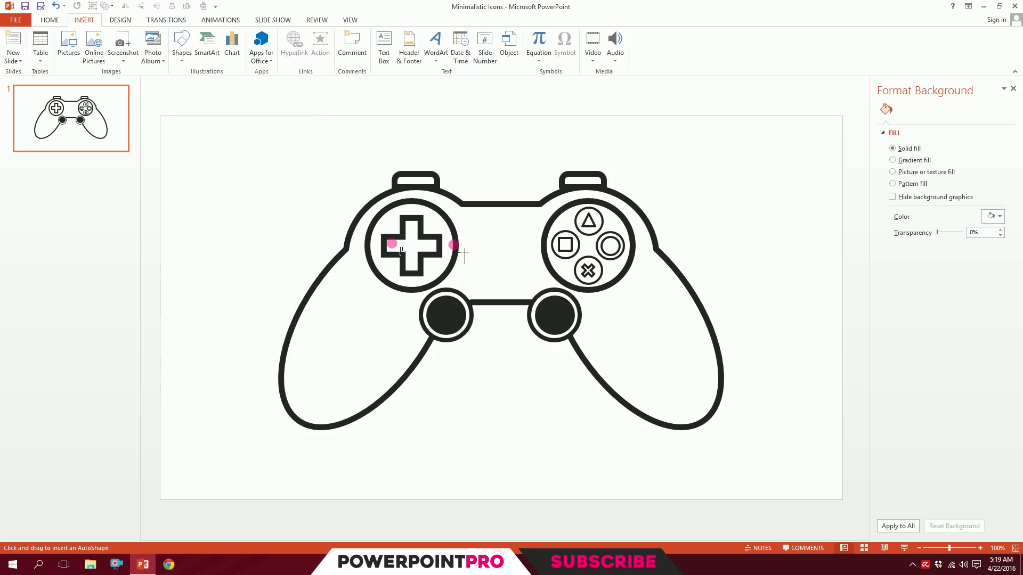
drag(482, 238, 512, 268)
drag(498, 231, 509, 248)
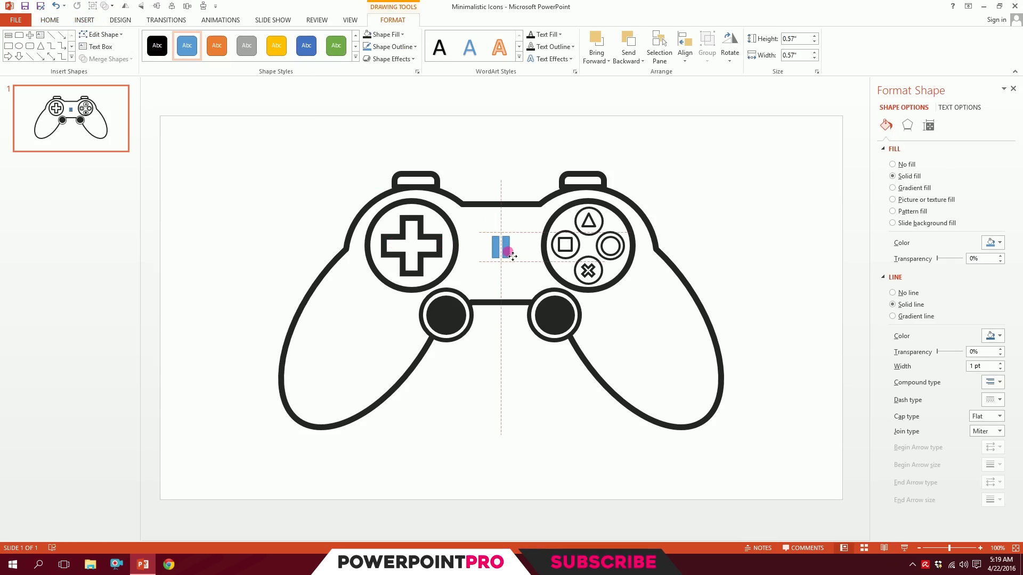
click(515, 391)
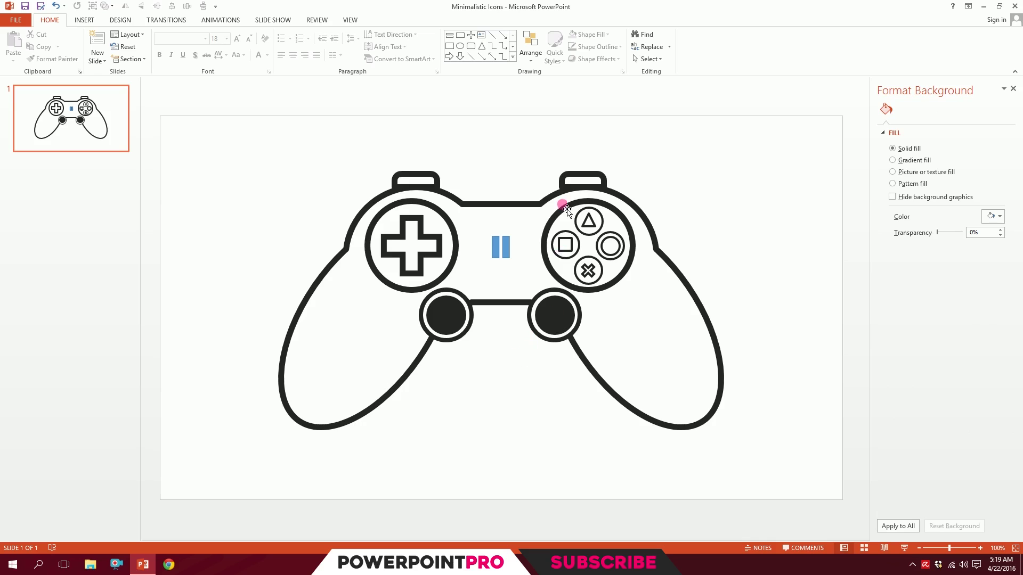
Step: Copy a bumper's black outline onto the pause bars, set 3.75 pt line width, and shorten them
click(585, 176)
click(53, 34)
click(49, 20)
click(53, 58)
click(506, 254)
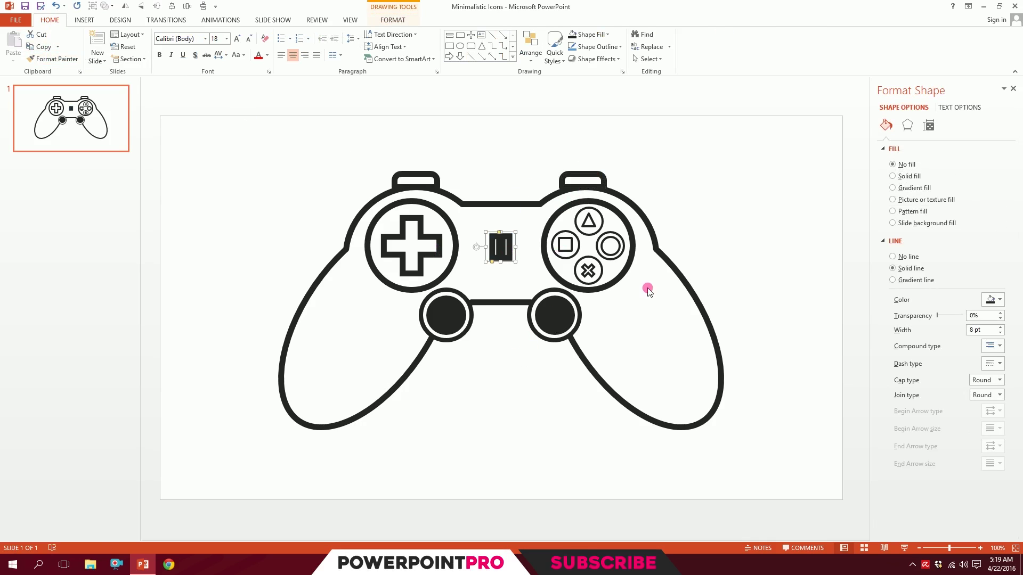
click(1001, 333)
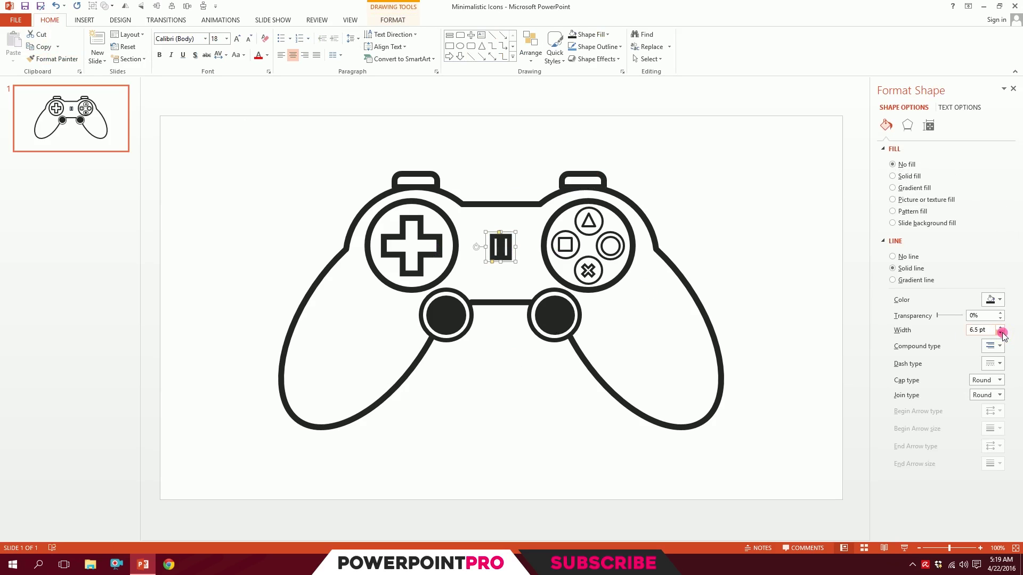
click(1001, 333)
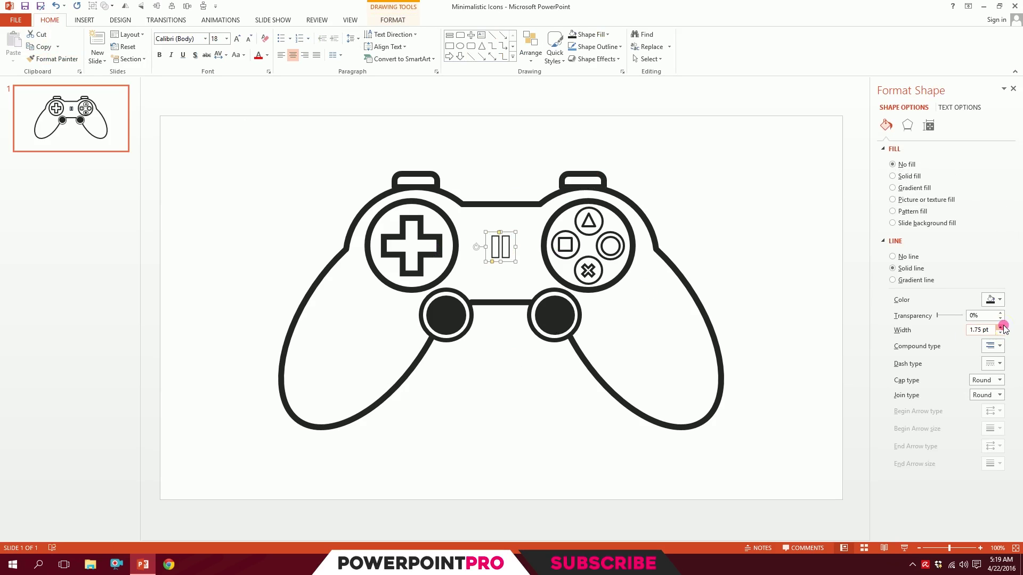
click(1002, 327)
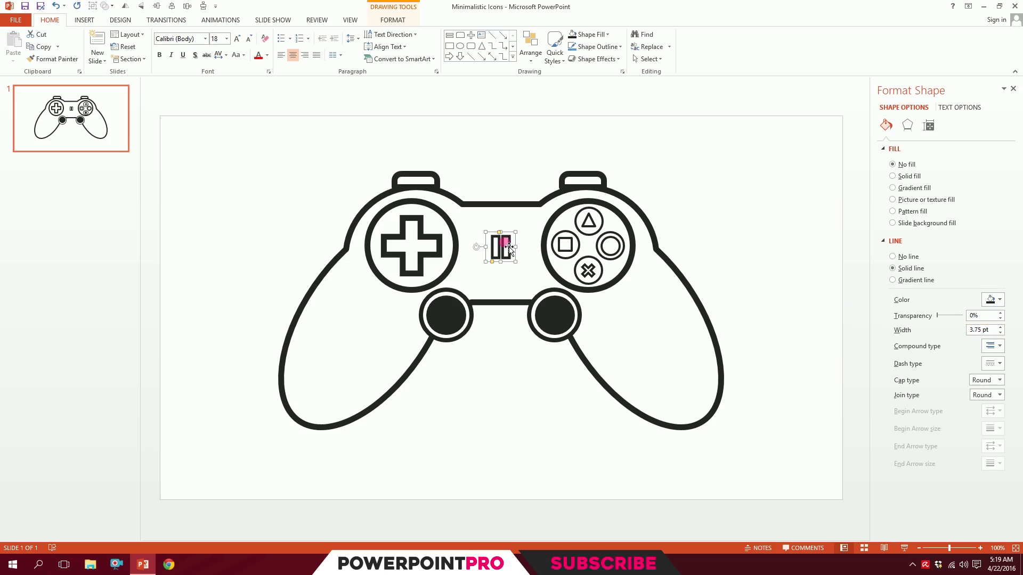
mouse_move(500, 262)
mouse_down()
mouse_move(505, 246)
mouse_move(511, 262)
mouse_up()
click(527, 367)
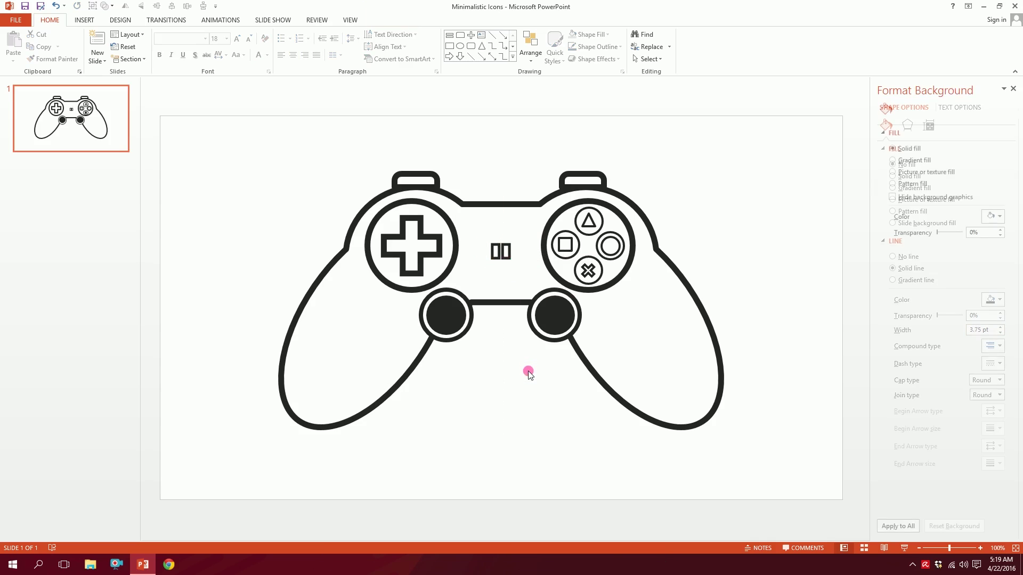
Step: Move all the controller's shapes slightly lower and check them in a full-screen Slide Show preview
drag(191, 114, 799, 491)
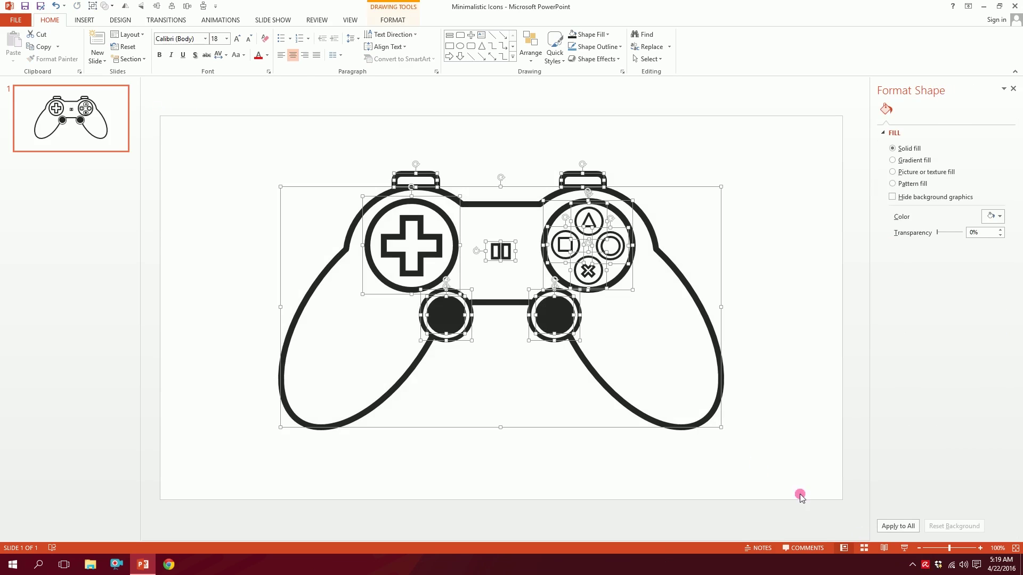
drag(568, 318, 569, 326)
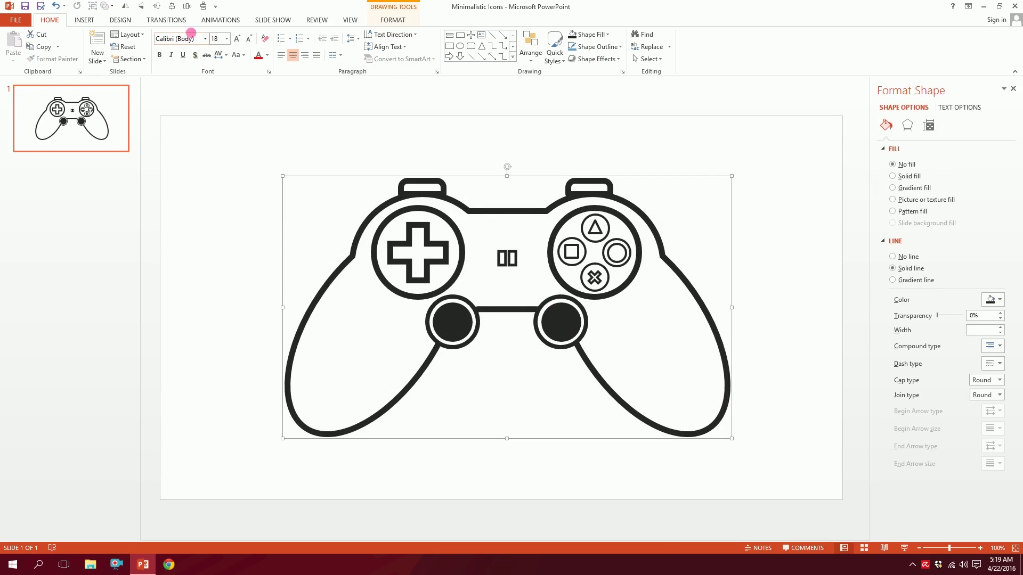
click(904, 548)
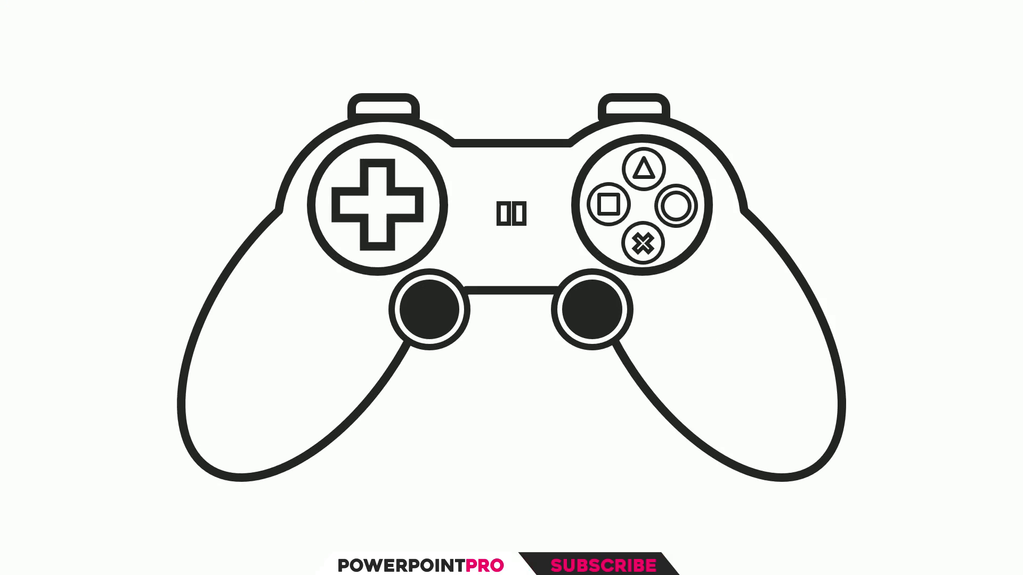
key(Escape)
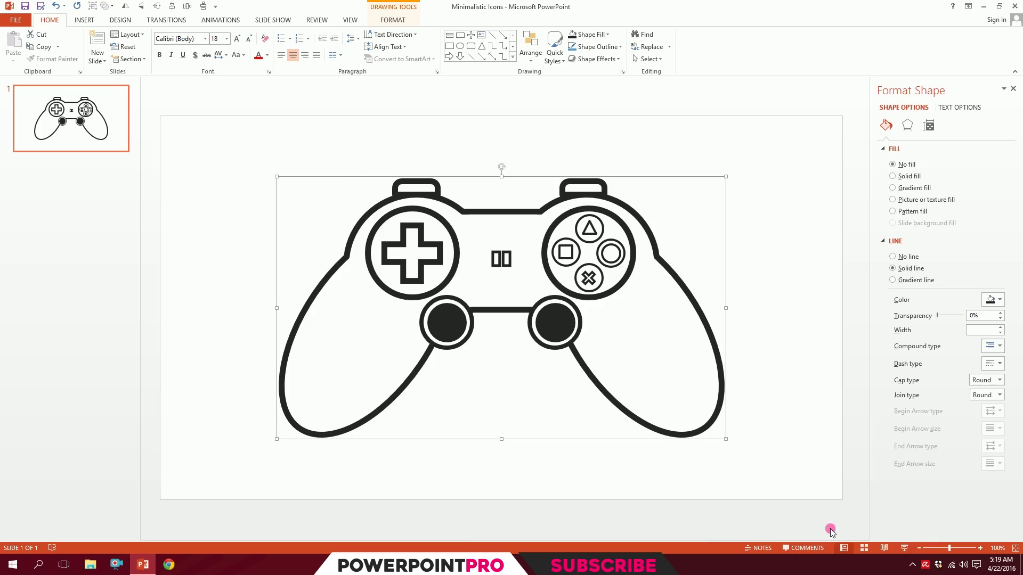
click(255, 145)
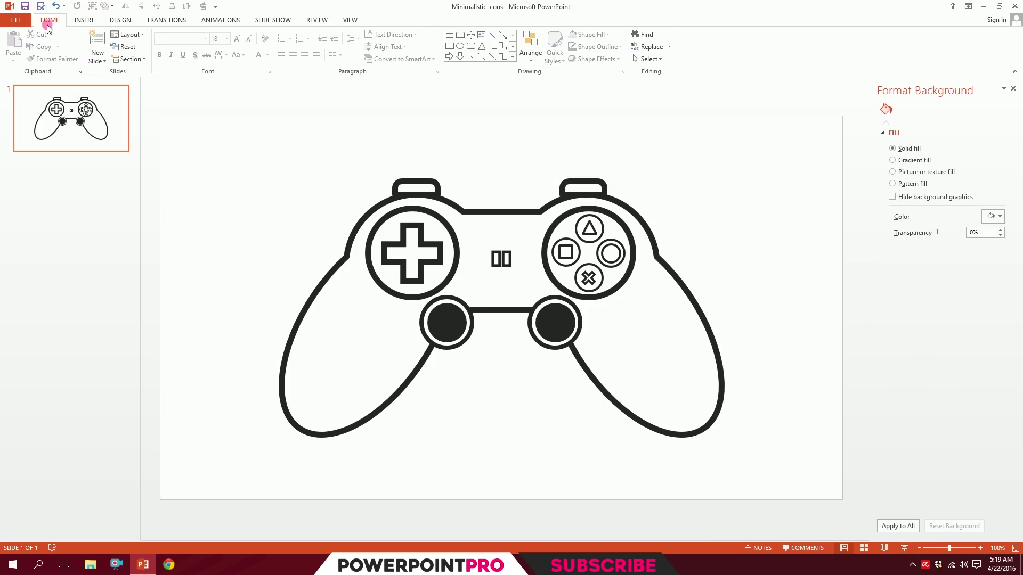
Step: Set Save As type to JPEG File Interchange Format, then view the finished controller in Slide Show
click(16, 19)
click(35, 129)
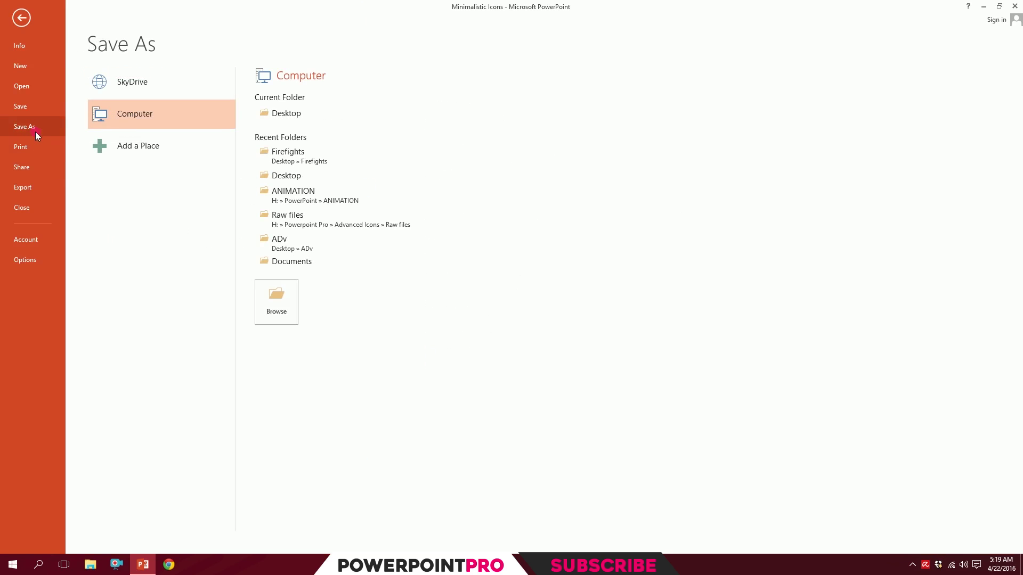
click(276, 299)
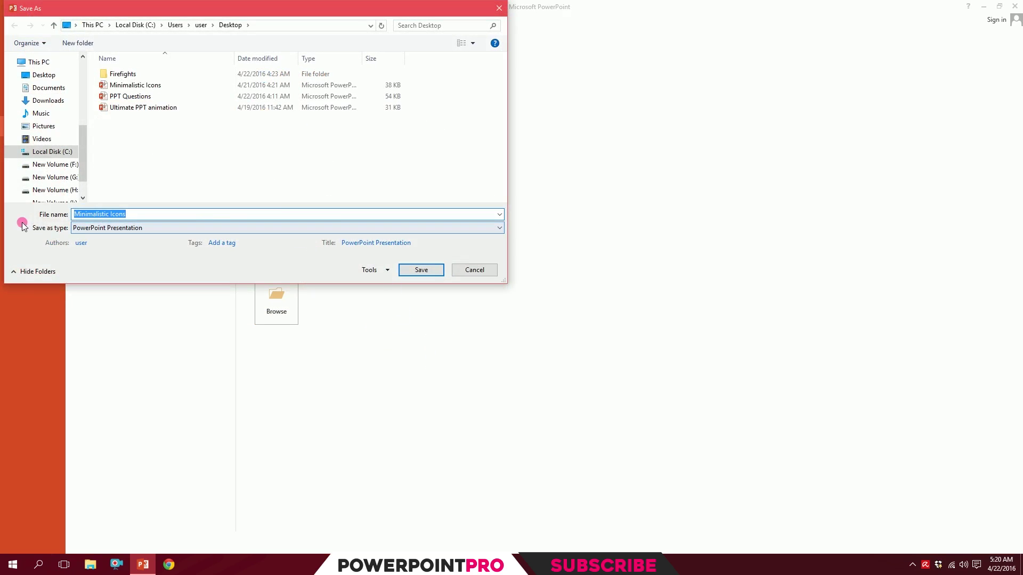
click(105, 228)
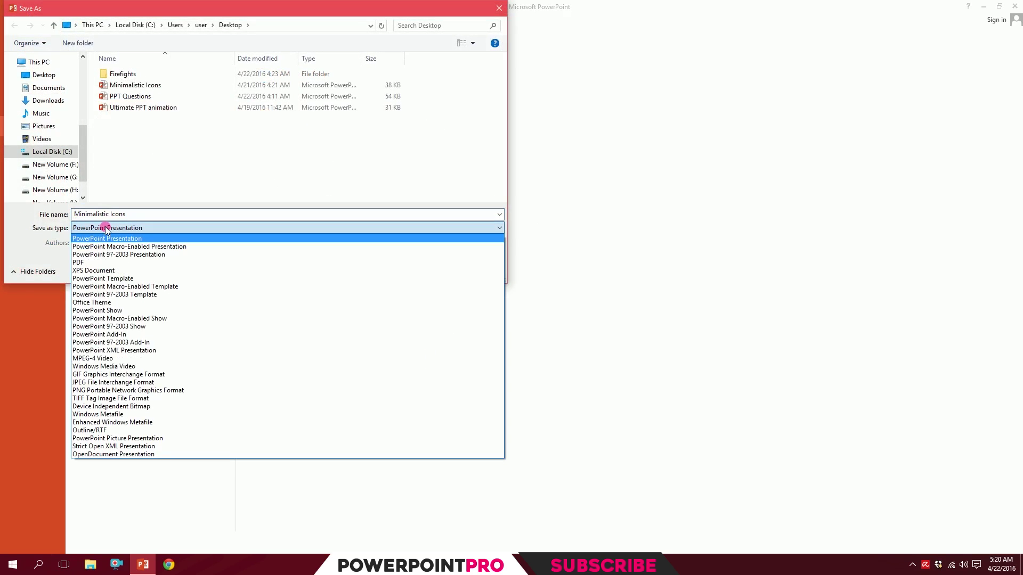
click(98, 382)
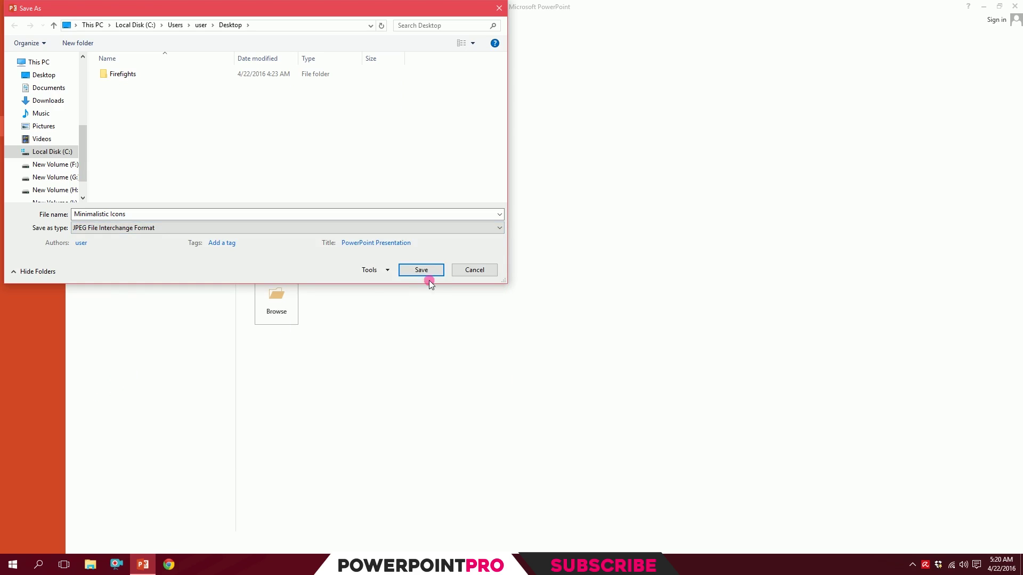
click(471, 271)
click(22, 19)
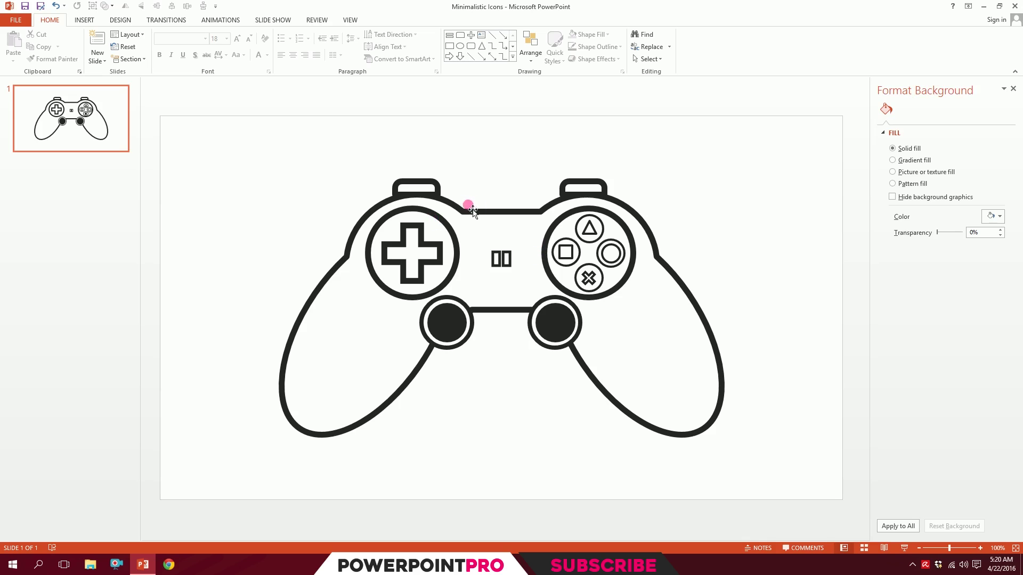
click(906, 548)
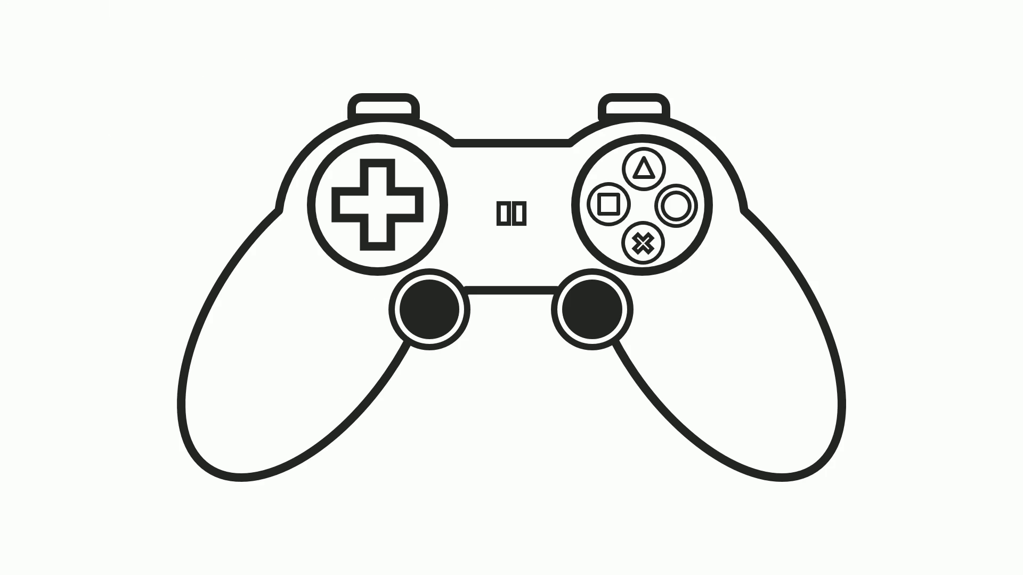